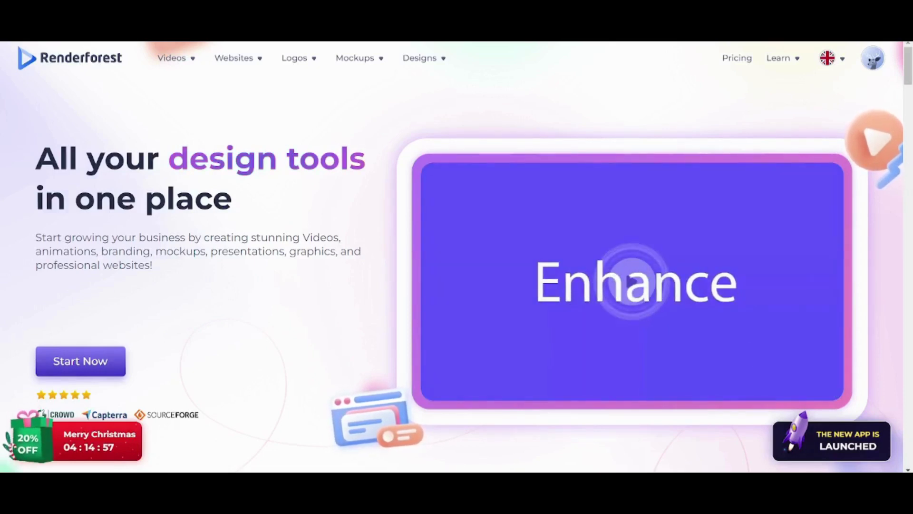
Start a new creation from the Renderforest home page with Start Now
left_click(101, 360)
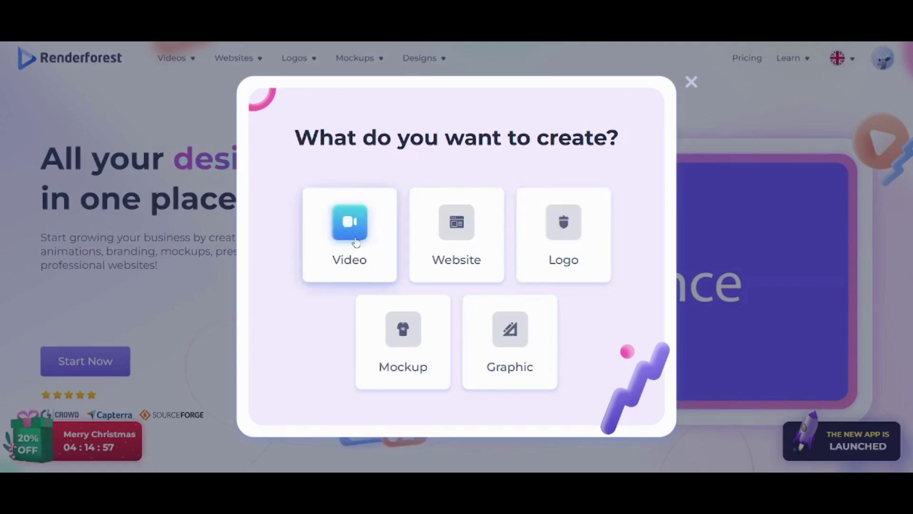
Choose Logo as the creation type and enter 'Vault' as the logo name
left_click(581, 238)
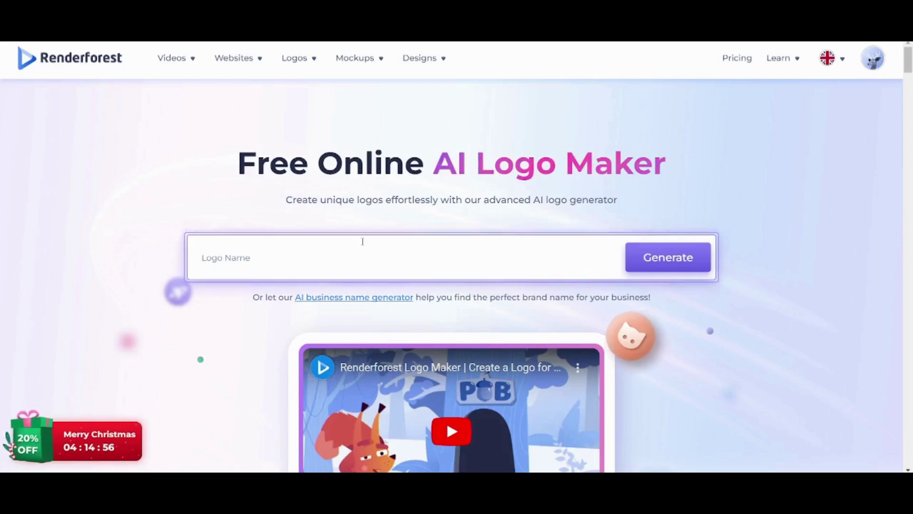
type("Vault")
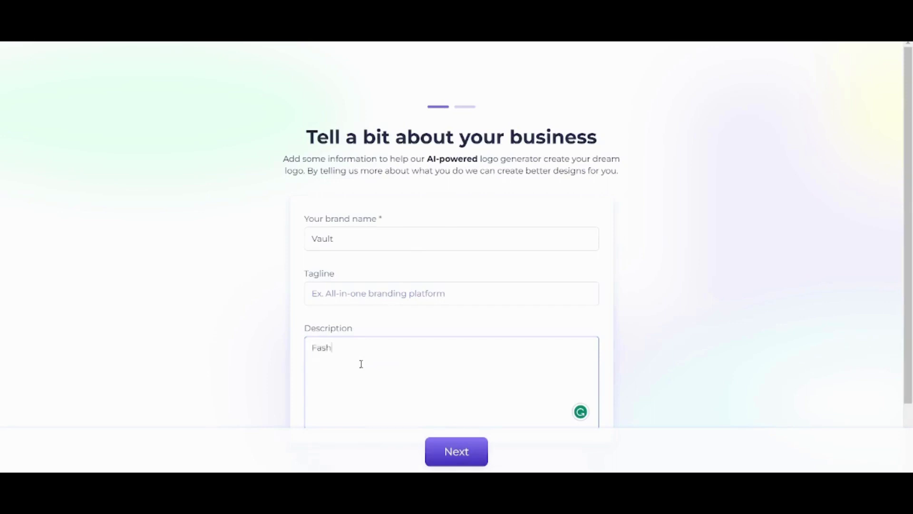
Continue through the style step to generate the Vault logo options
left_click(453, 452)
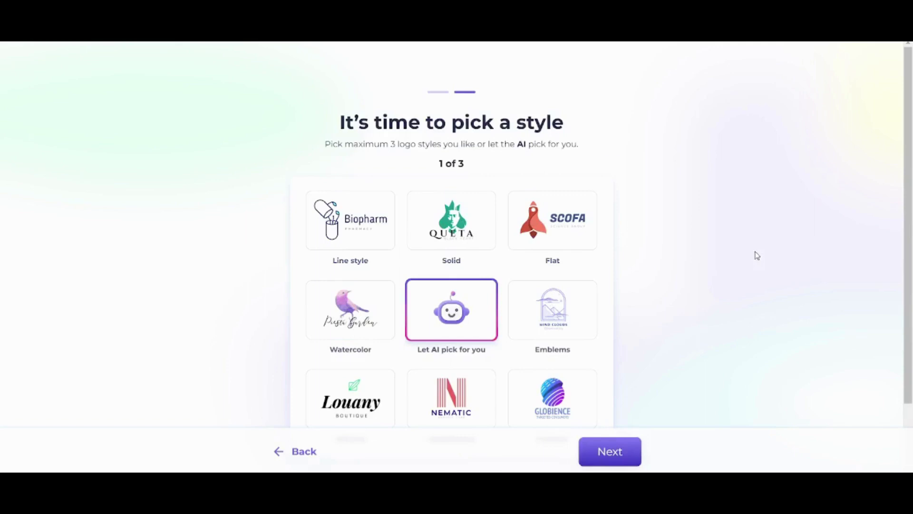
scroll(305, 237, "down", 1)
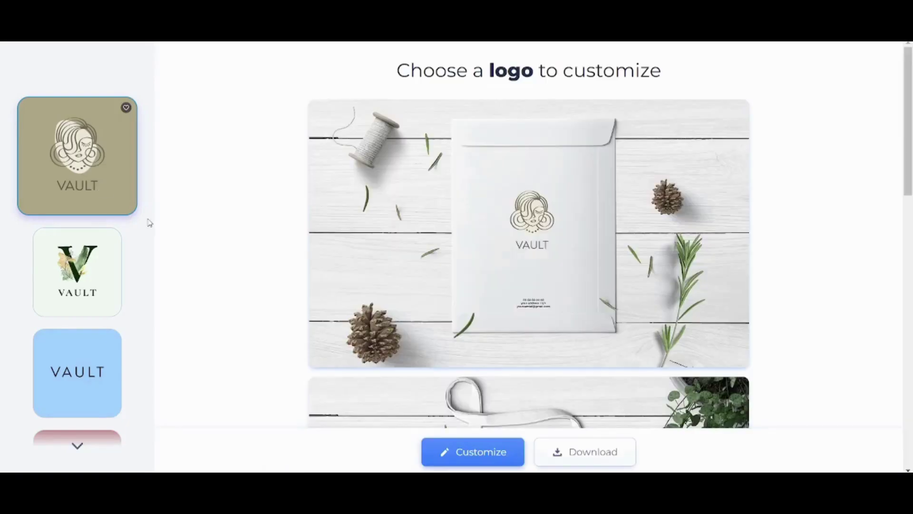
Browse the logo list and pick the green floral V VAULT design
scroll(150, 264, "down", 10)
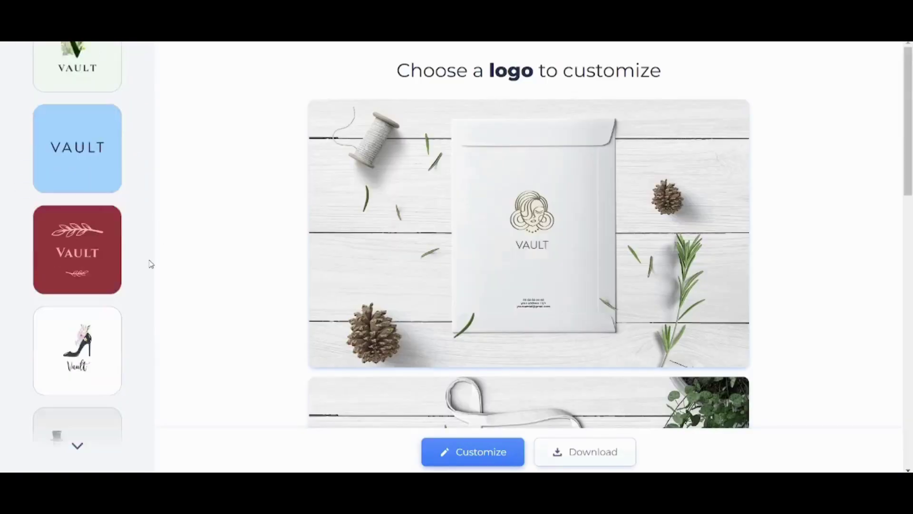
scroll(150, 264, "down", 10)
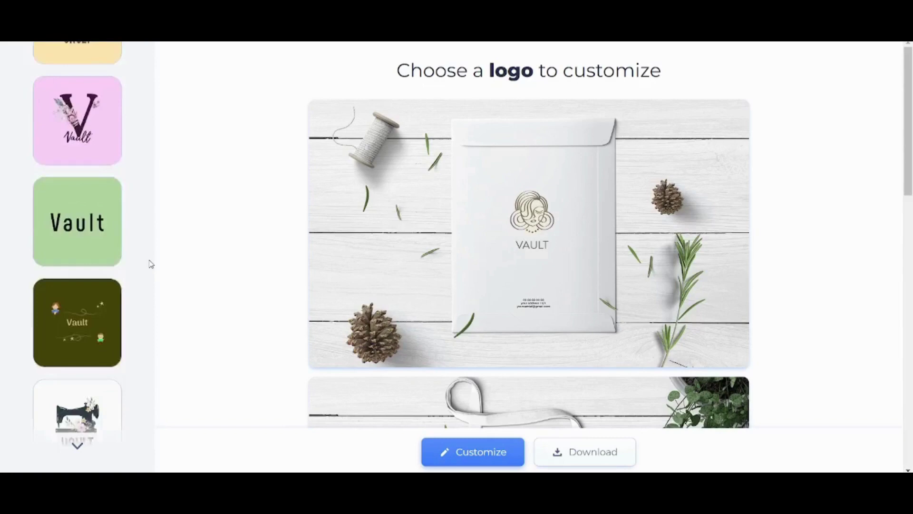
scroll(150, 264, "down", 10)
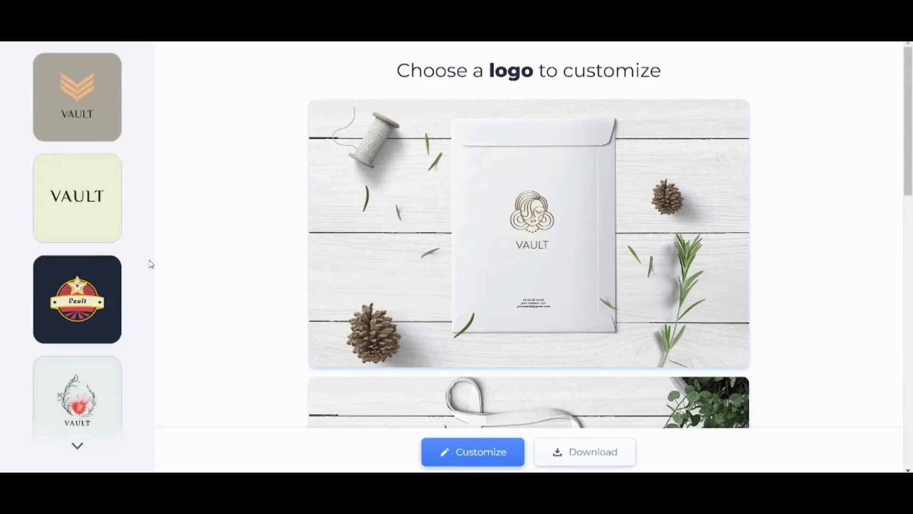
scroll(150, 264, "down", 10)
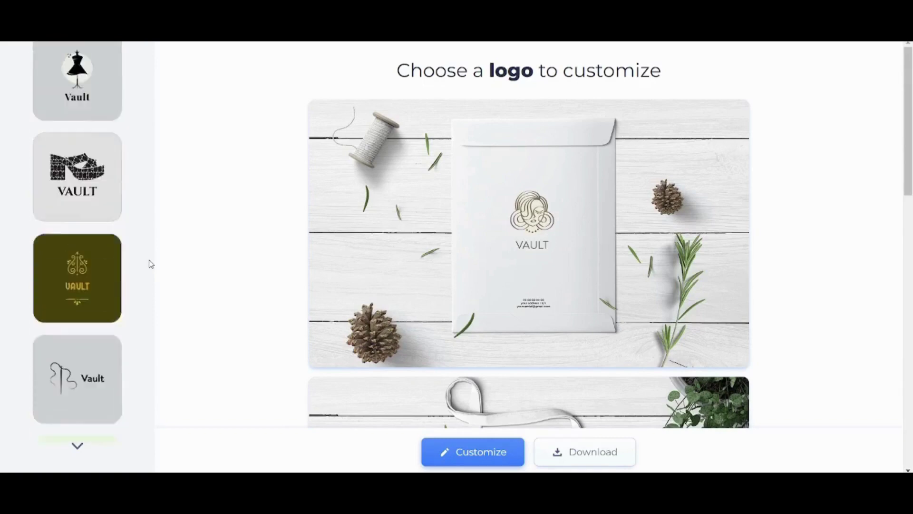
scroll(151, 264, "up", 10)
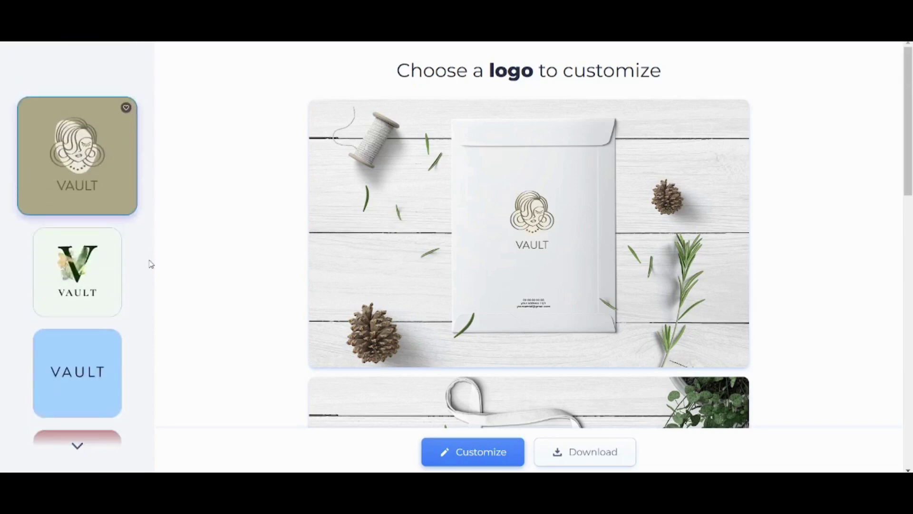
left_click(89, 266)
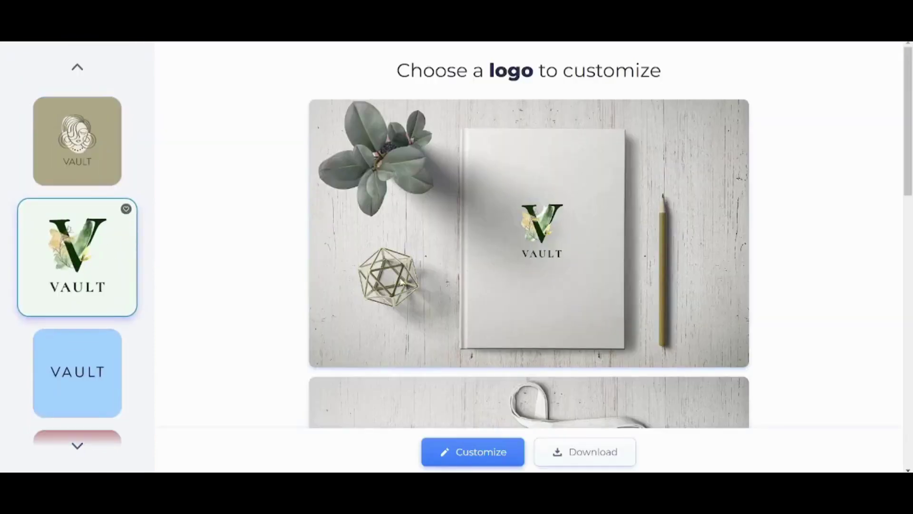
Open the chosen logo in the editor and select its VAULT wordmark
left_click(461, 452)
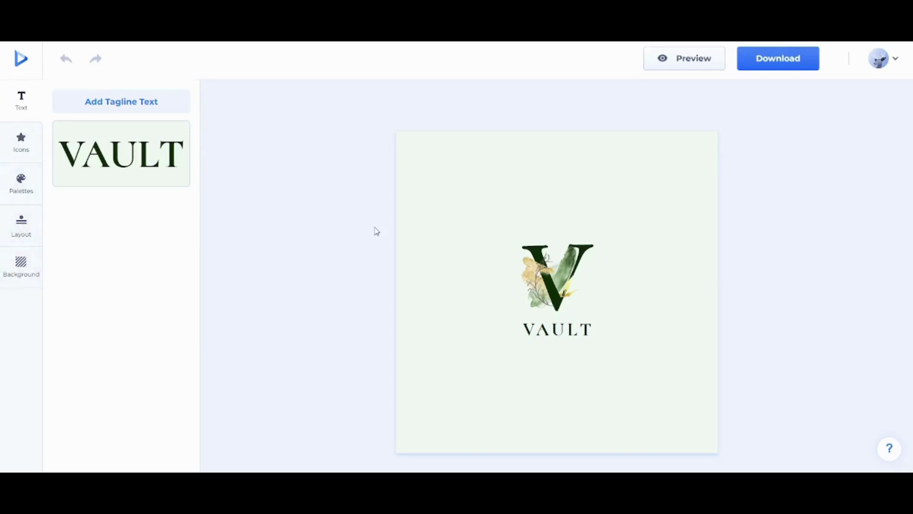
left_click(592, 332)
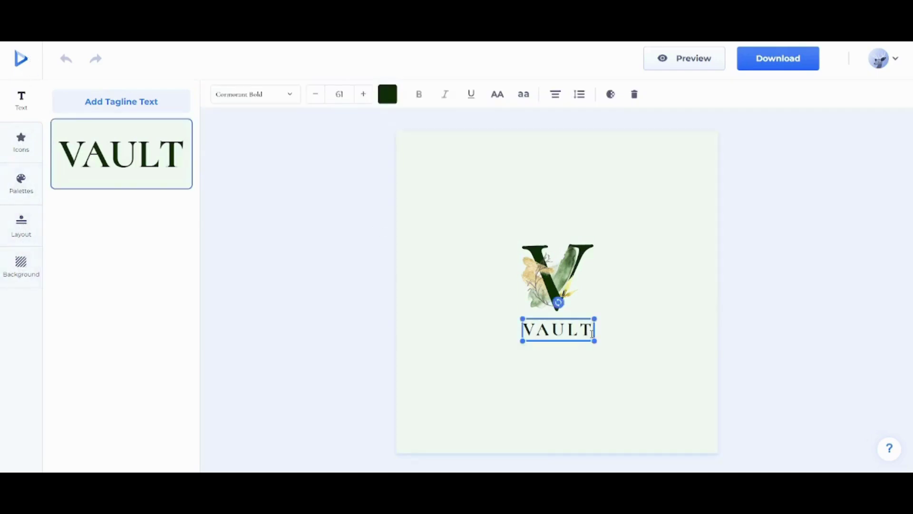
double_click(592, 333)
left_click(592, 333)
Retype the wordmark as 'VAULT' and deselect the text
key("BackSpace")
key("BackSpace")
key("BackSpace")
key("BackSpace")
key("BackSpace")
type("V")
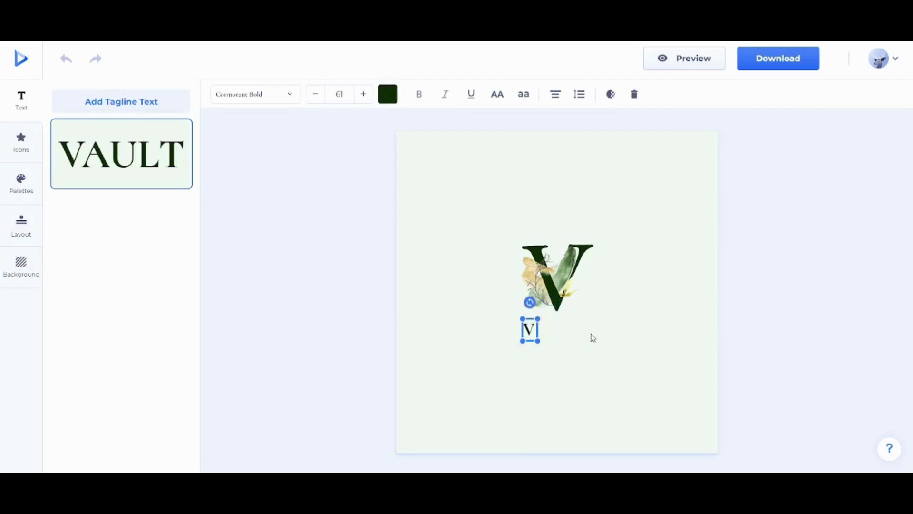
type("ault")
key("BackSpace")
key("BackSpace")
key("BackSpace")
key("BackSpace")
type("A")
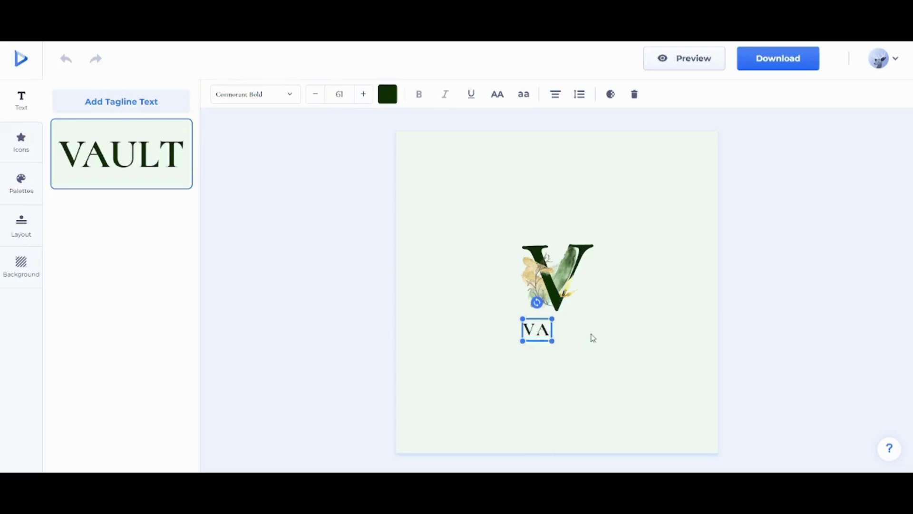
type("ULT")
left_click(760, 332)
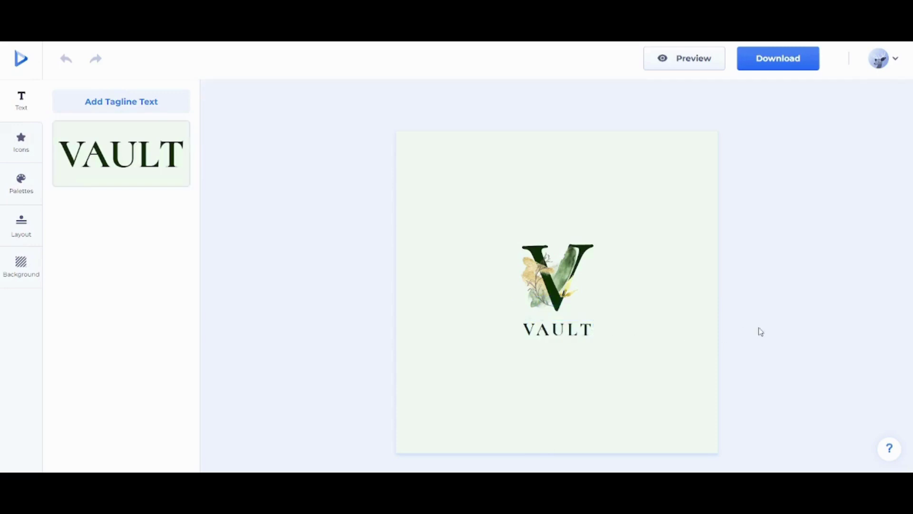
Try a feather icon in place of the V emblem, then restore the original V
left_click(18, 152)
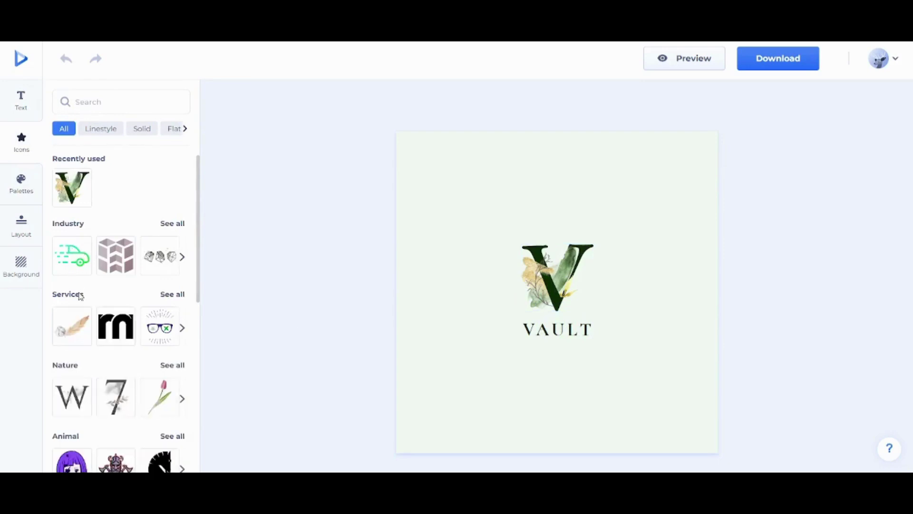
left_click(76, 329)
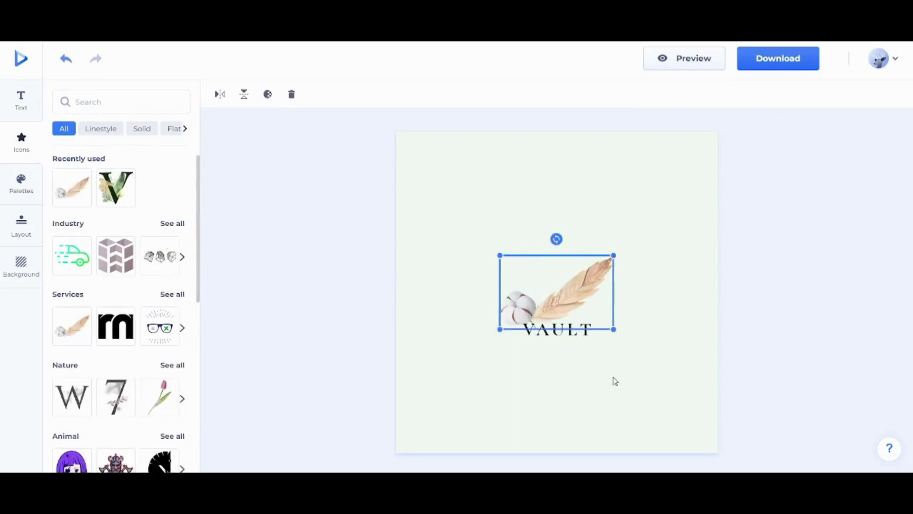
left_click(130, 193)
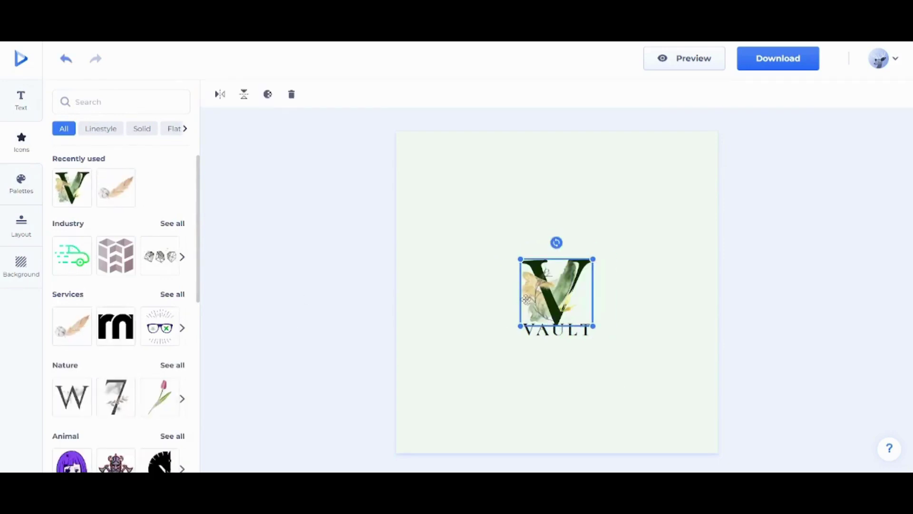
left_click(301, 247)
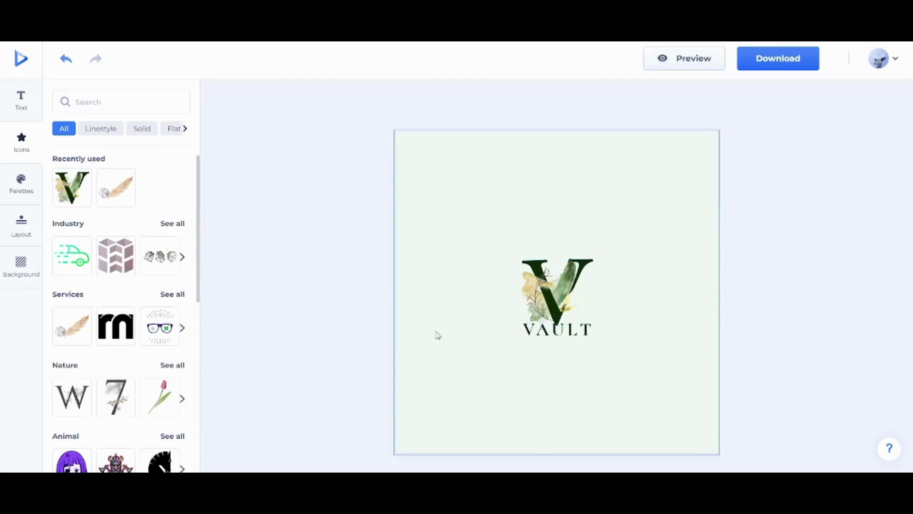
Apply the third layout, placing VAULT to the right of the V emblem
left_click(12, 199)
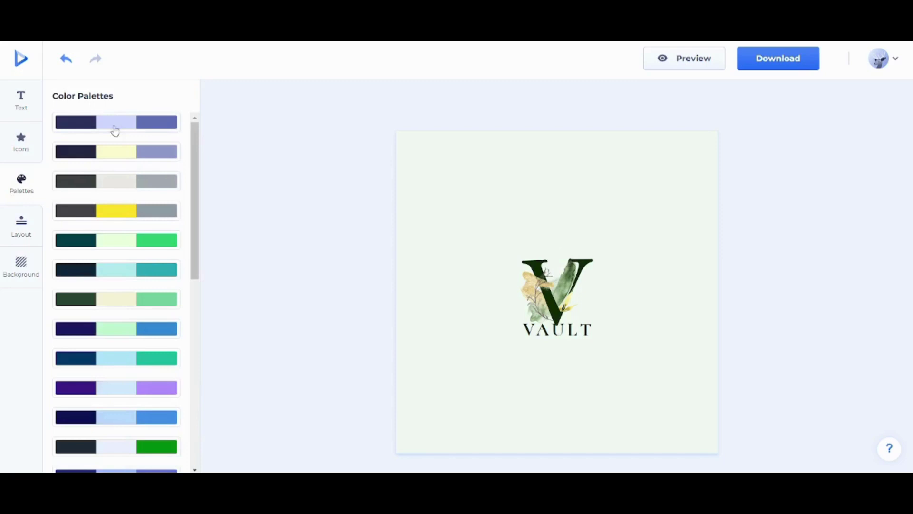
left_click(21, 224)
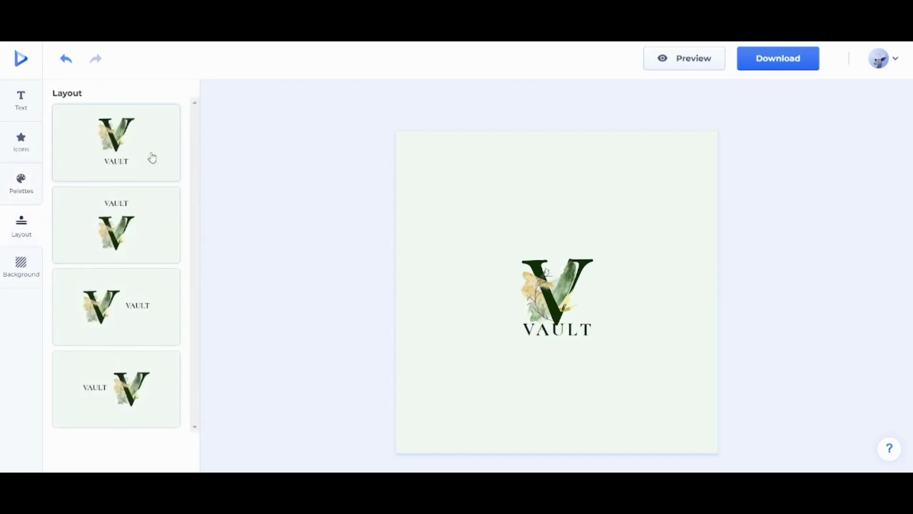
left_click(111, 314)
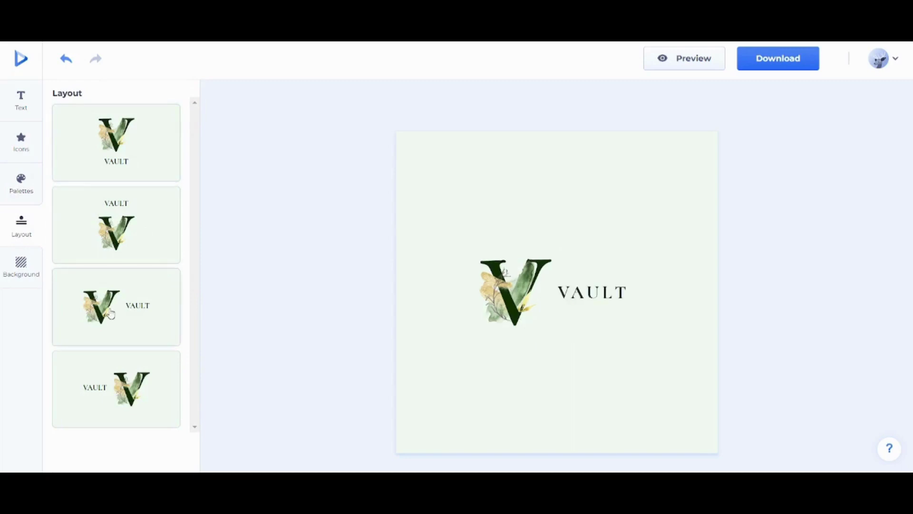
Give the logo a pale yellow background and show the JPG, PNG, SVG, Brand Kit download choices
left_click(14, 269)
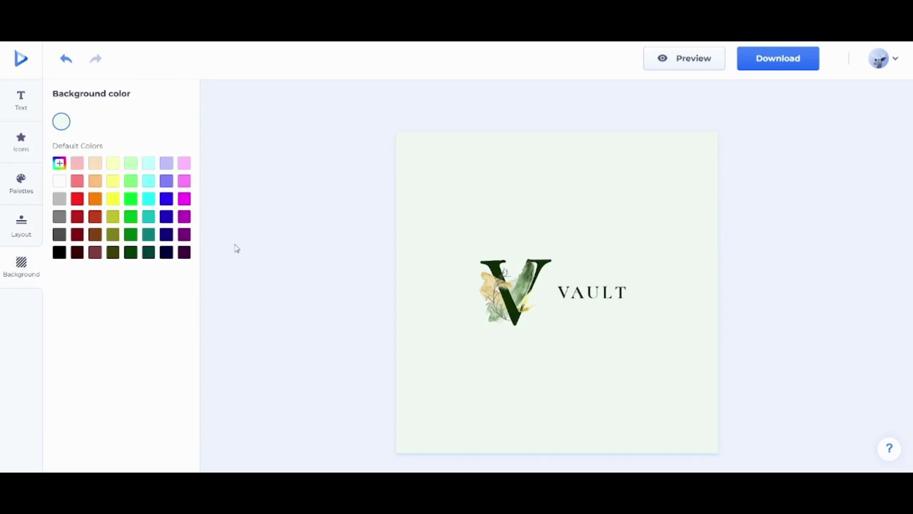
left_click(60, 164)
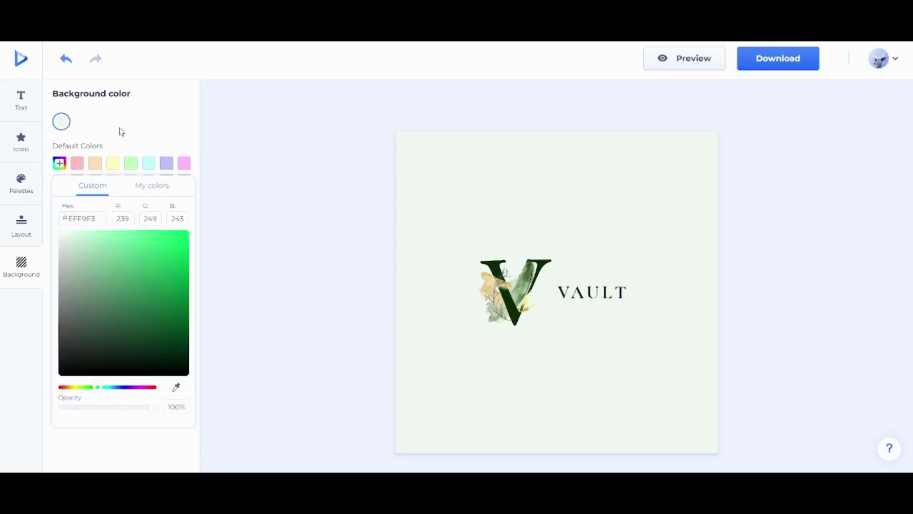
left_click(122, 131)
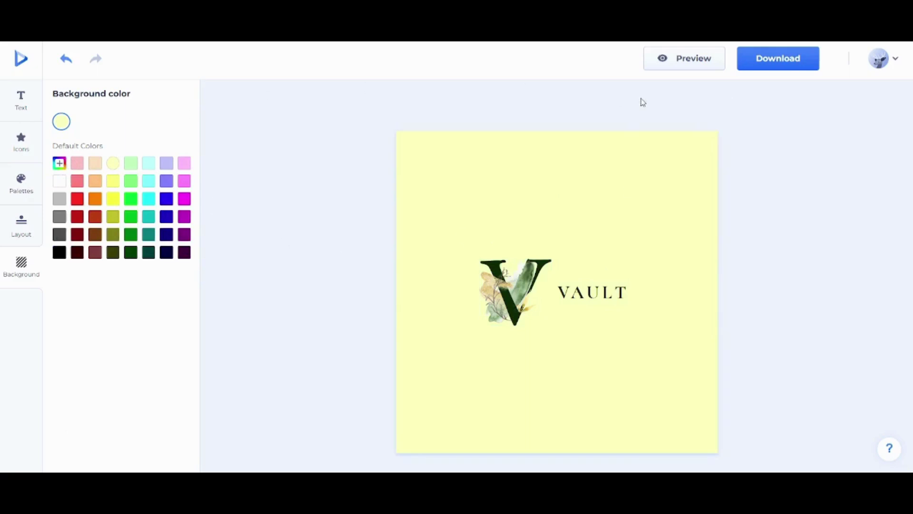
left_click(780, 65)
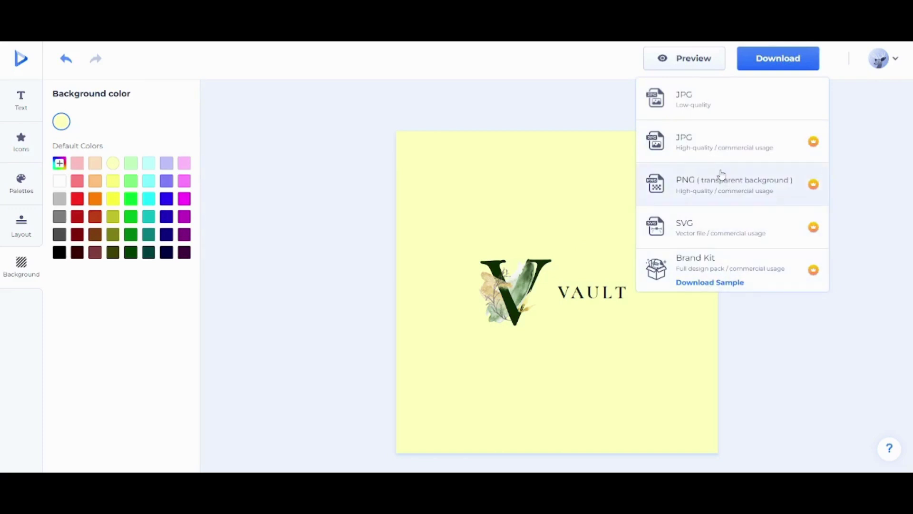
Download the logo as a free JPG and dismiss the Pro plan upgrade prompt
left_click(734, 105)
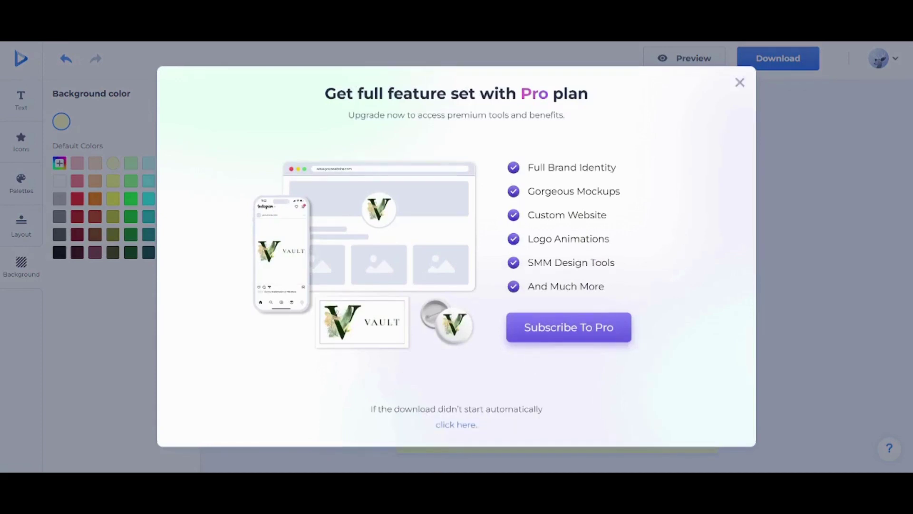
left_click(740, 82)
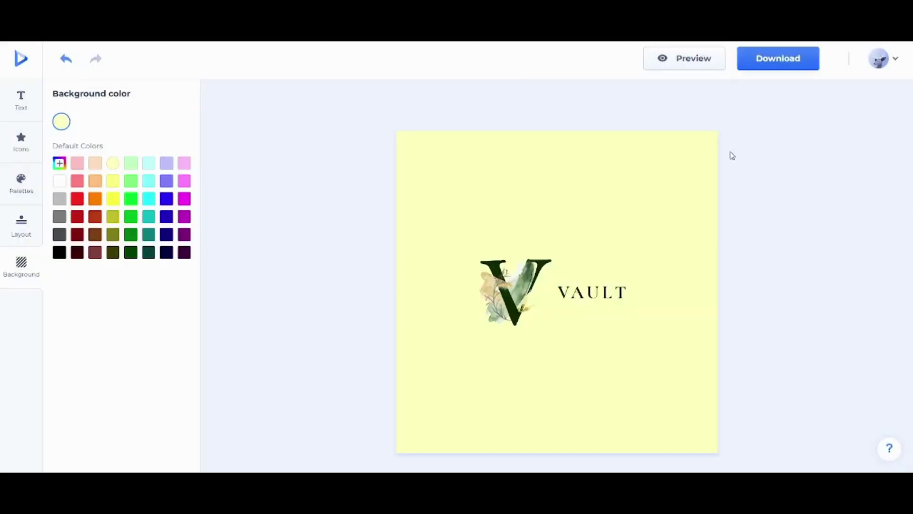
Return to the main site and browse Videos > Intros to the Simple Particles Logo Reveal template
left_click(23, 62)
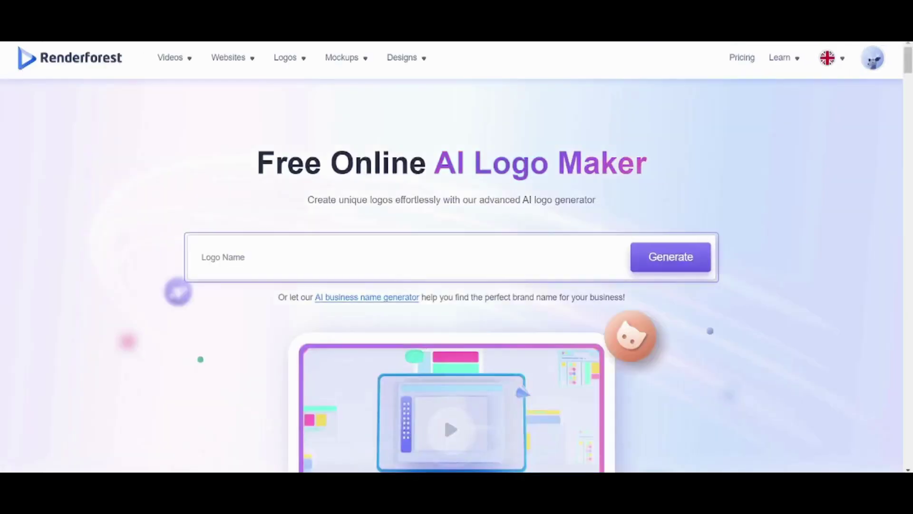
mouse_move(173, 56)
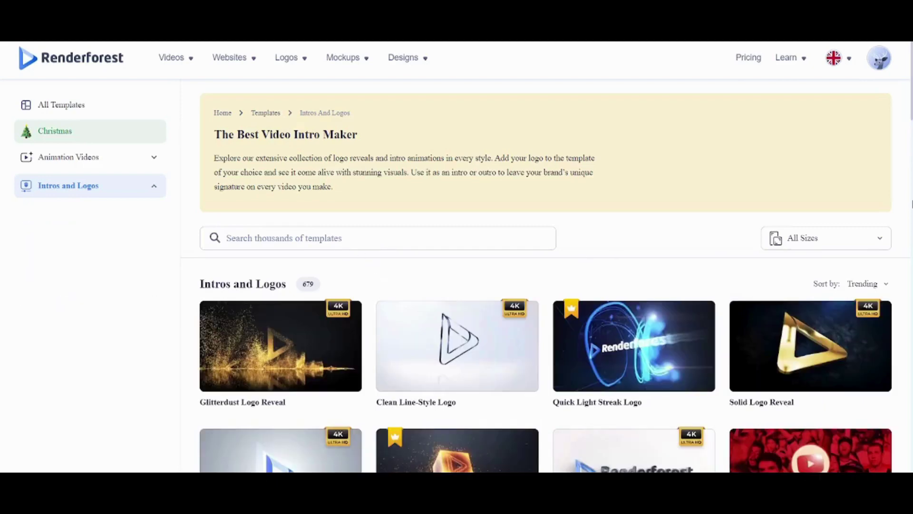
scroll(904, 266, "down", 2)
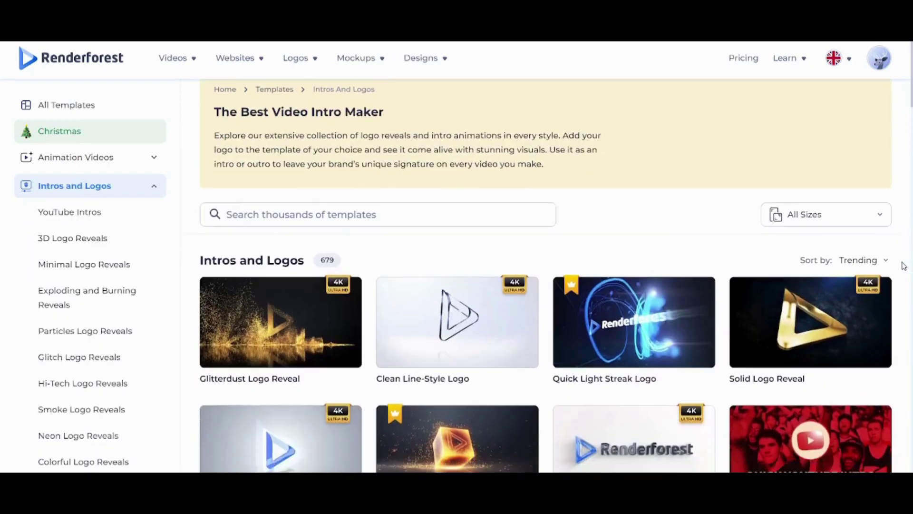
scroll(904, 266, "down", 2)
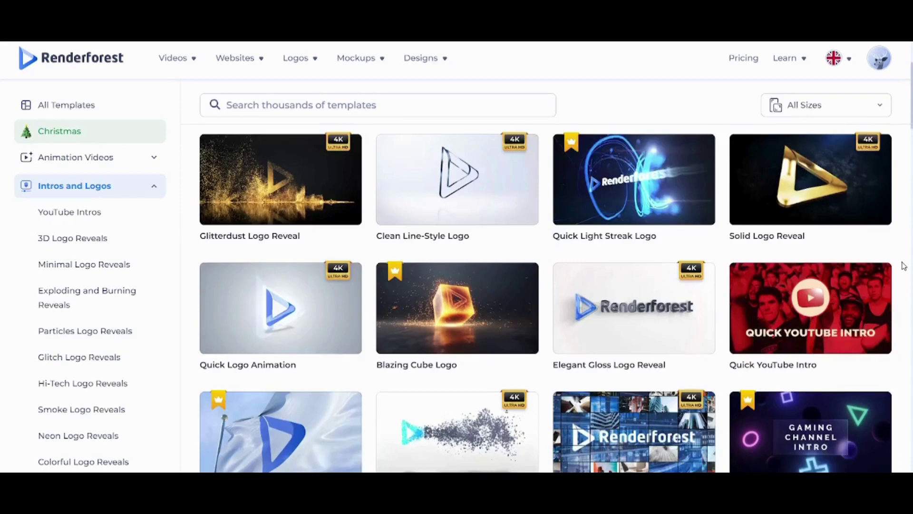
scroll(904, 266, "up", 1)
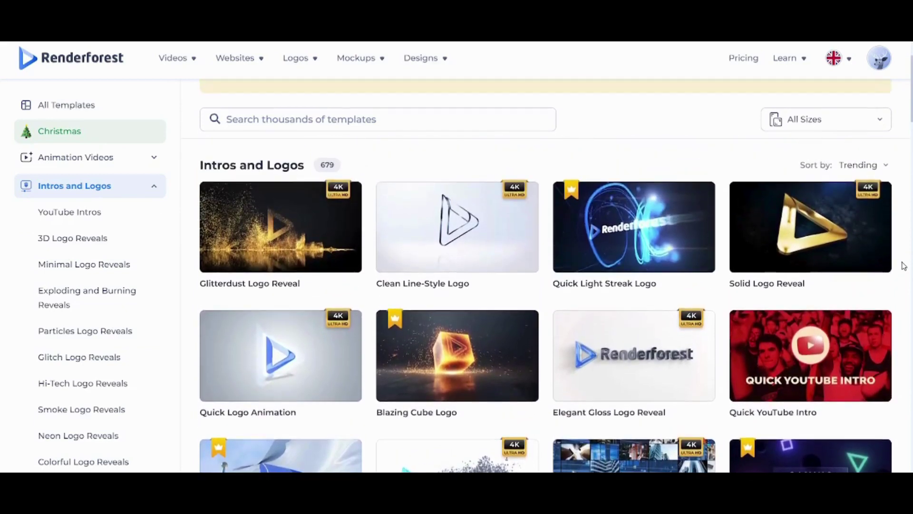
mouse_move(290, 220)
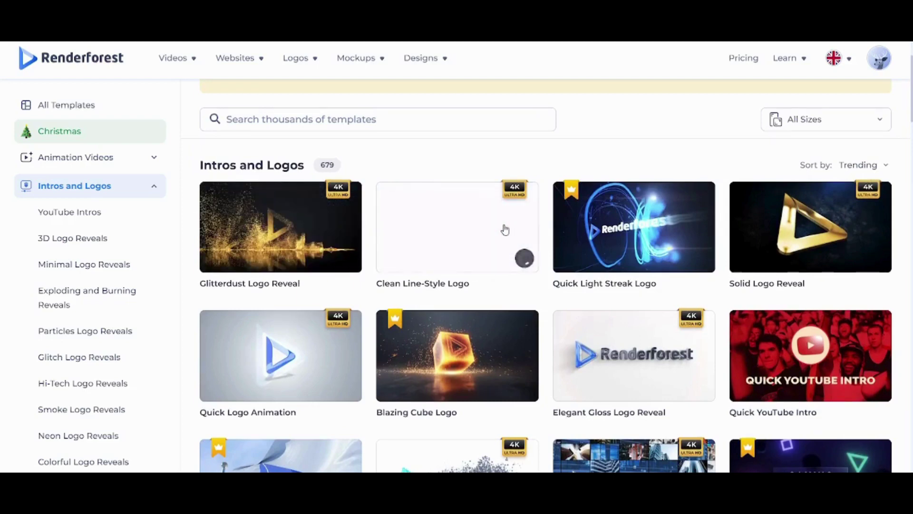
scroll(505, 229, "down", 1)
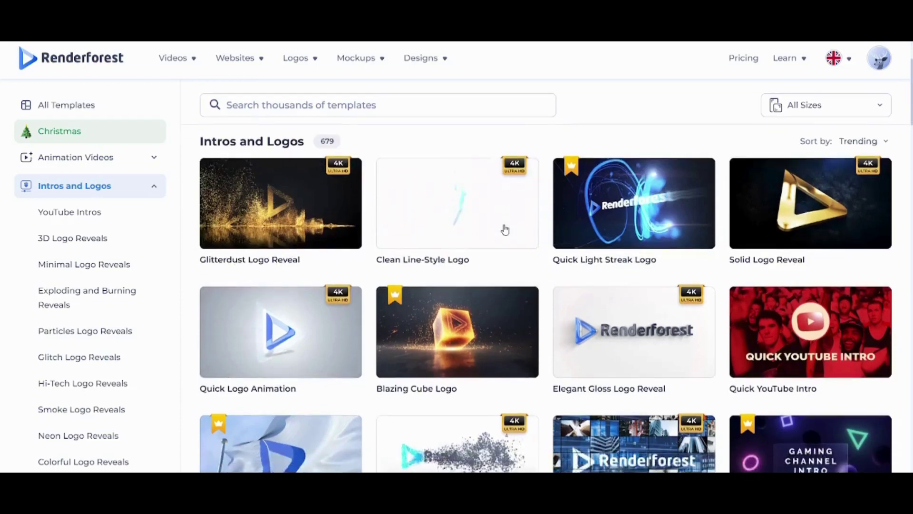
scroll(505, 229, "down", 2)
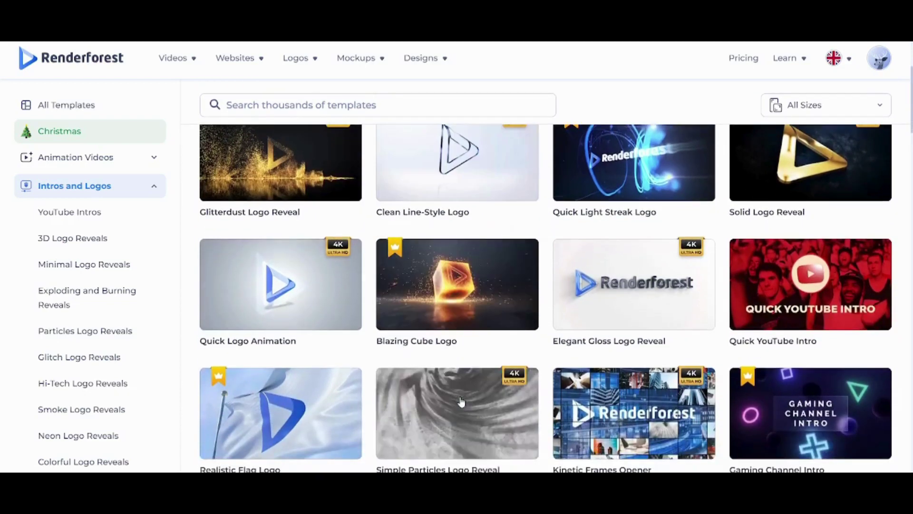
scroll(461, 416, "down", 1)
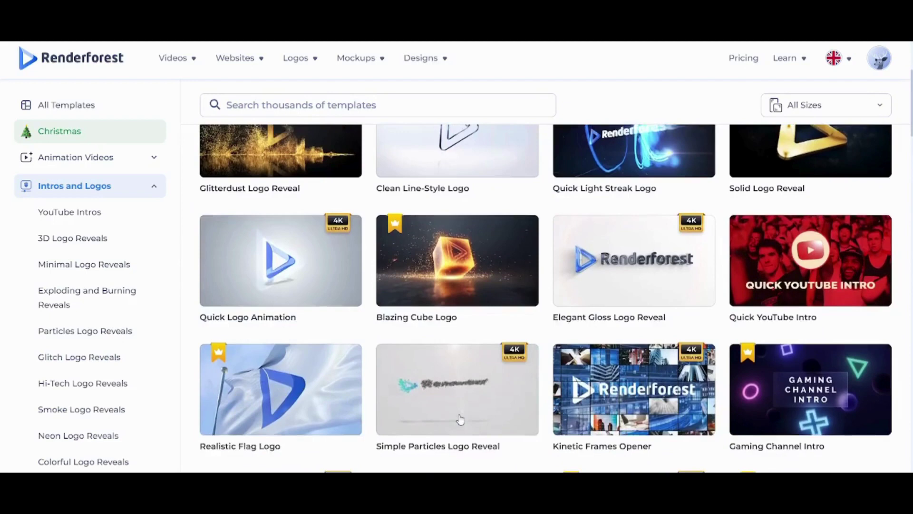
Preview Simple Particles Logo Reveal, add it to favourites, and start a project from it
left_click(452, 375)
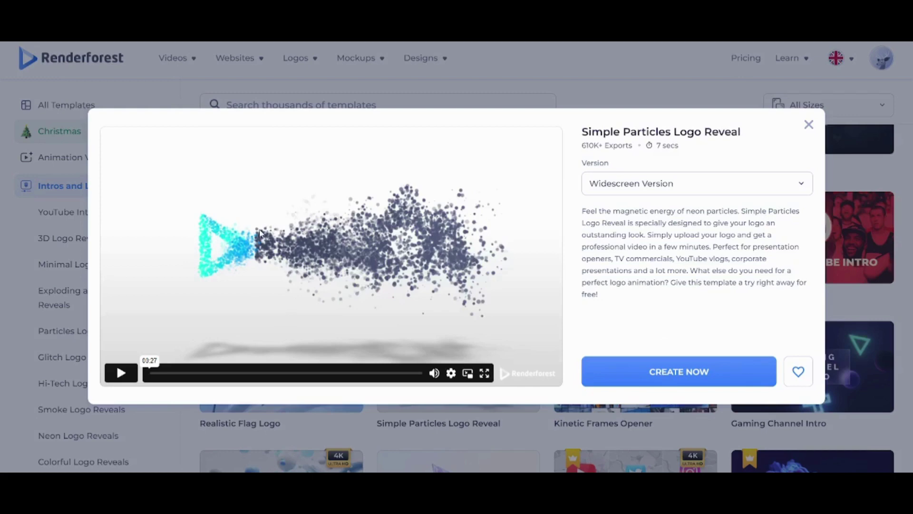
left_click(797, 374)
left_click(664, 374)
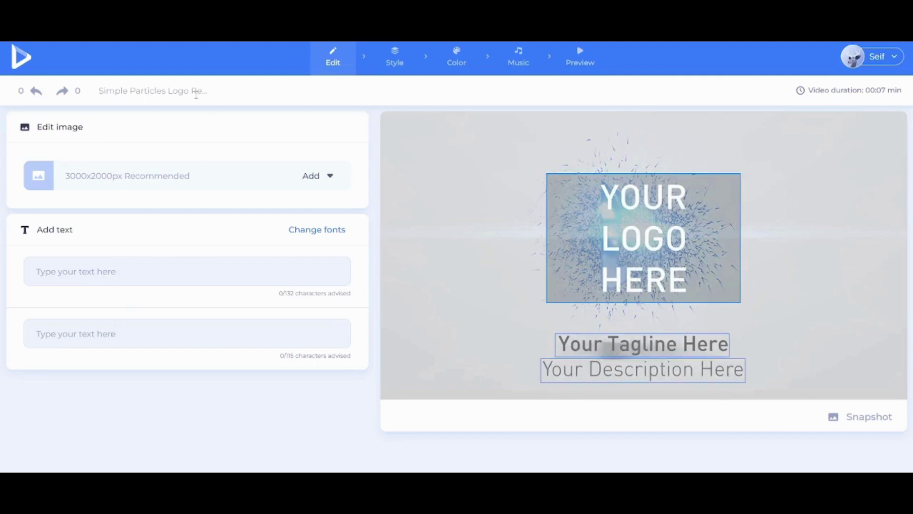
Upload the Vault logo file Untitled_logo_5_free-file.jpg into the logo slot and confirm the crop
left_click(635, 232)
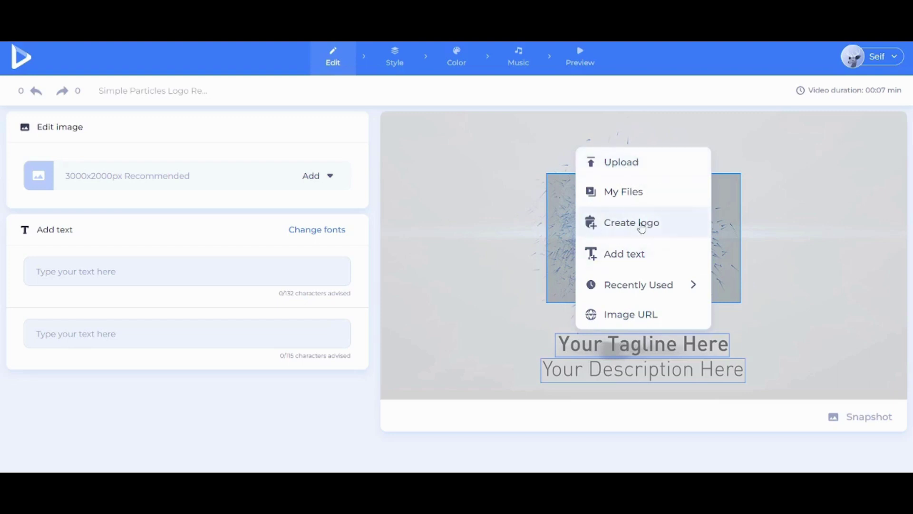
left_click(640, 172)
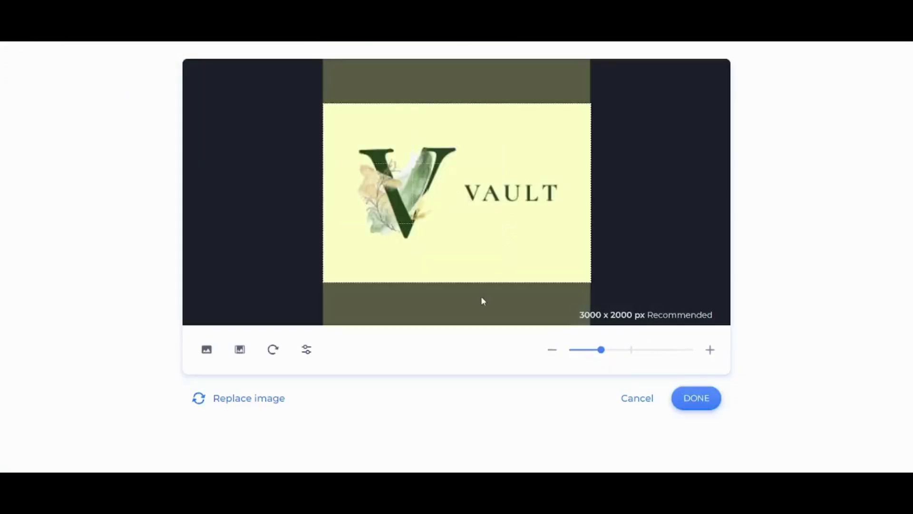
left_click(694, 397)
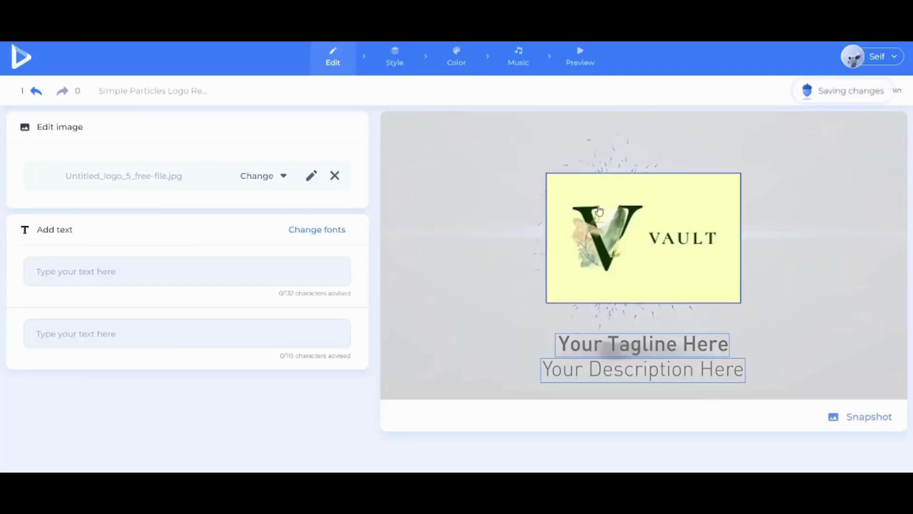
Apply the inkwell filter to the placed Vault logo so it turns black-and-white
left_click(657, 215)
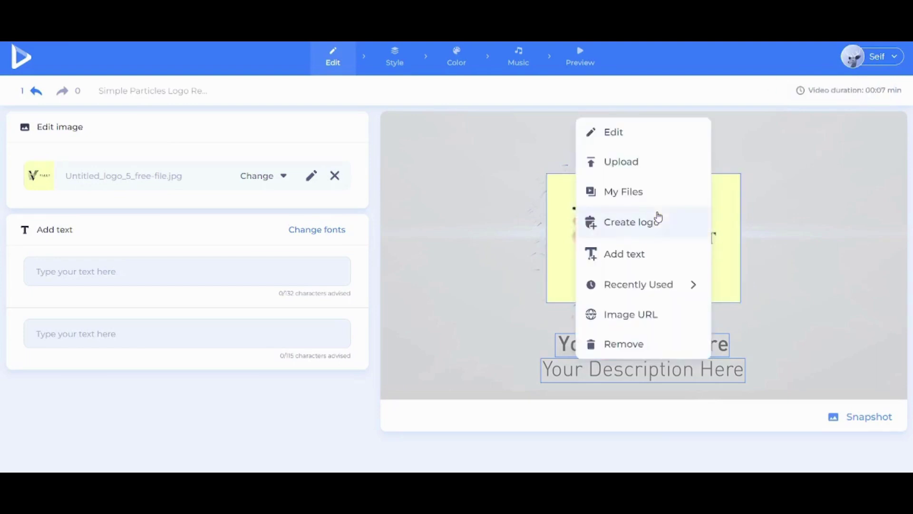
left_click(615, 129)
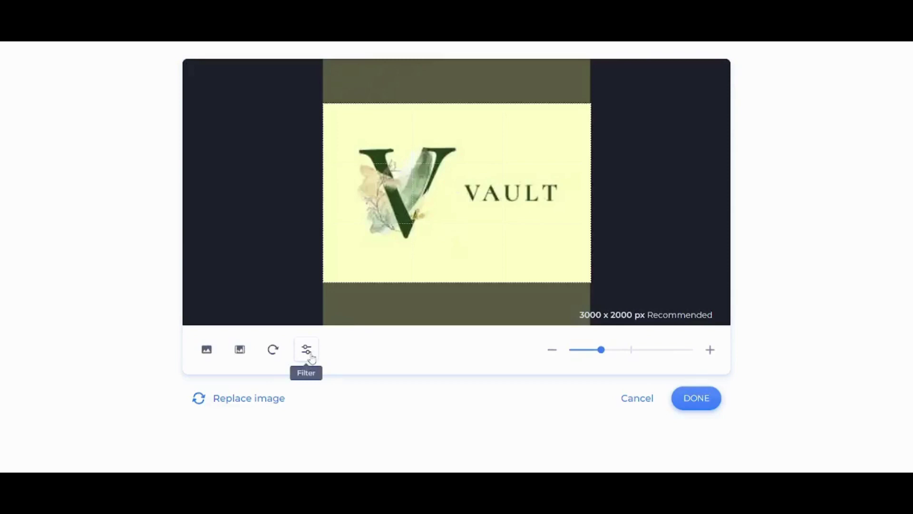
left_click(309, 350)
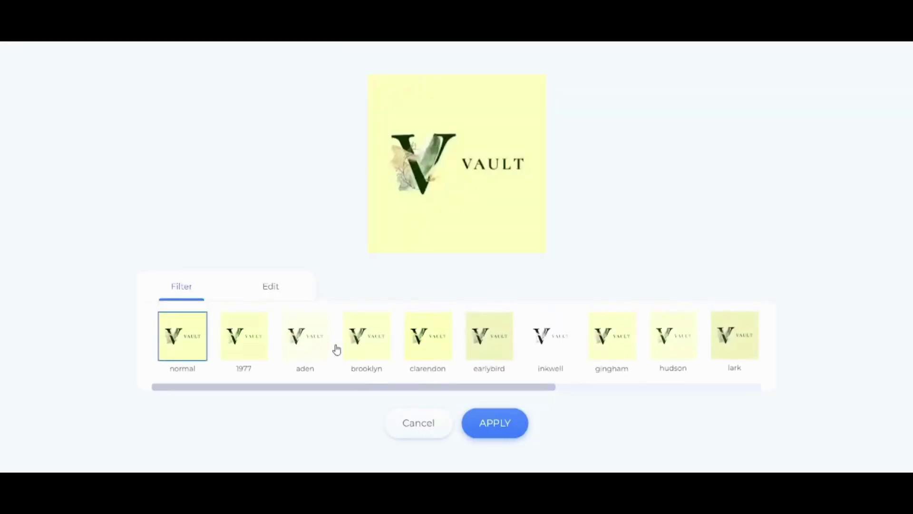
left_click(555, 351)
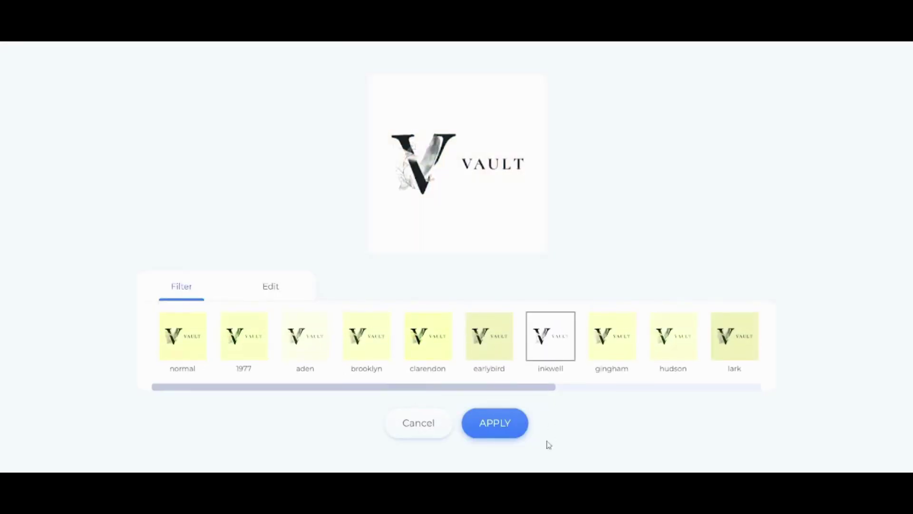
left_click(502, 431)
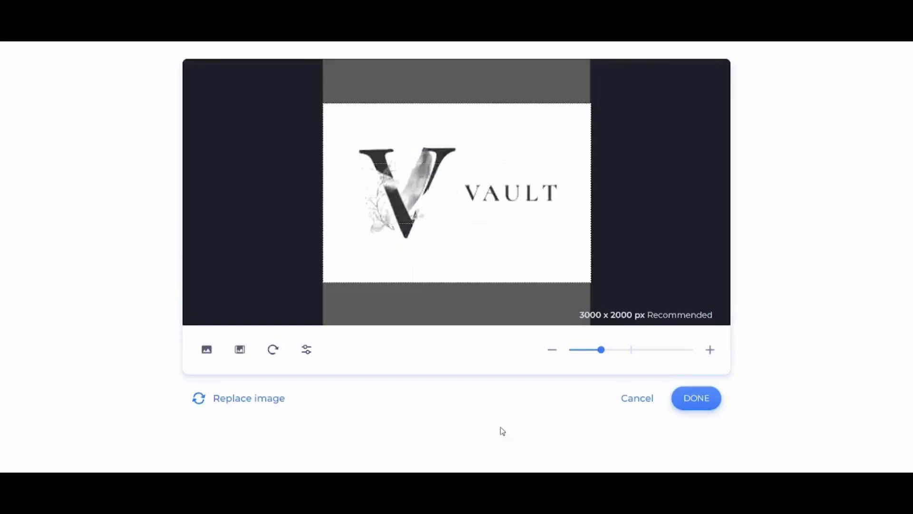
left_click(704, 407)
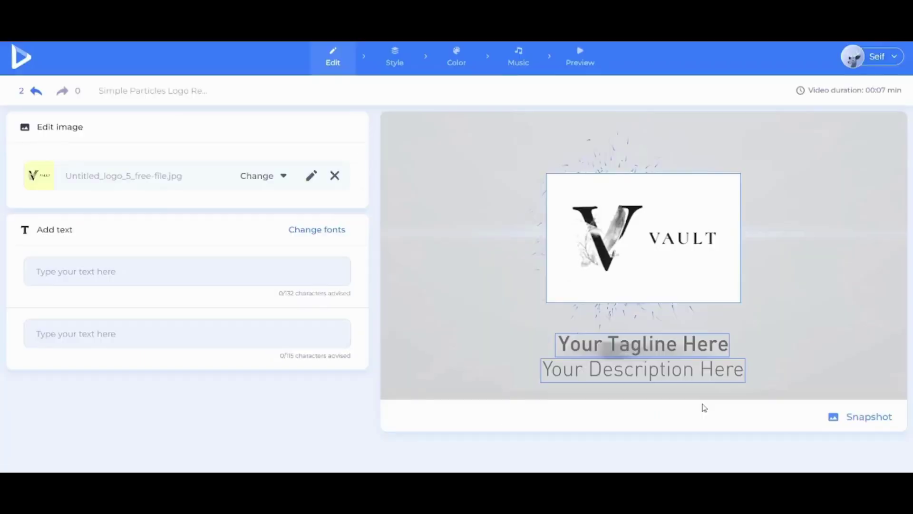
Enter 'Vault' as the tagline and 'Fashion' as the description text
left_click(130, 267)
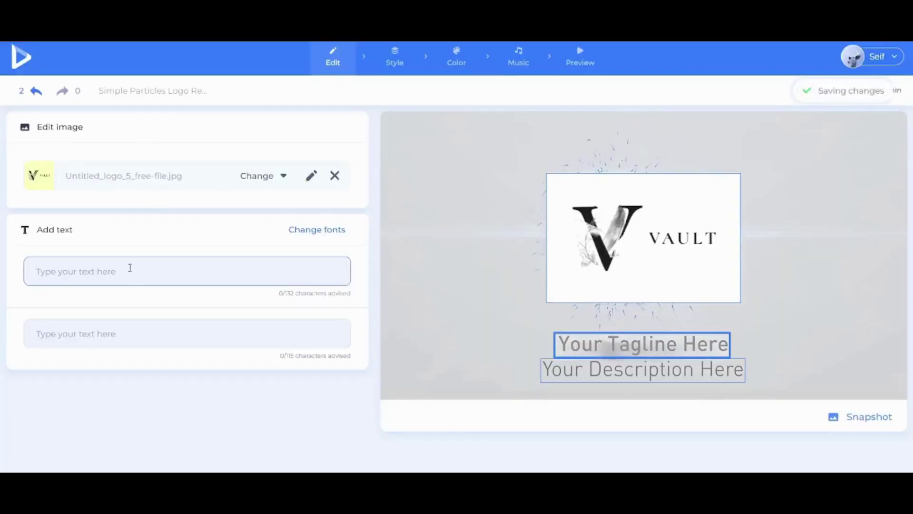
type("Vault")
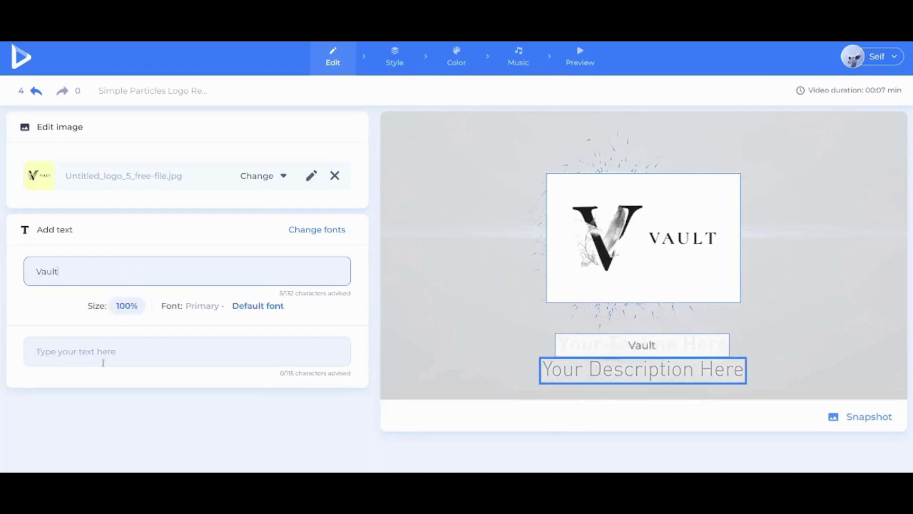
left_click(102, 362)
type("Fashion")
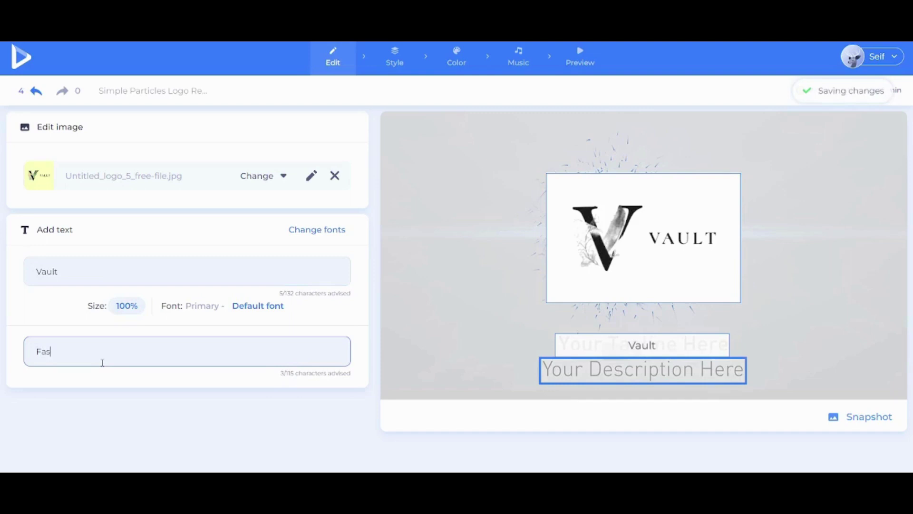
left_click(169, 421)
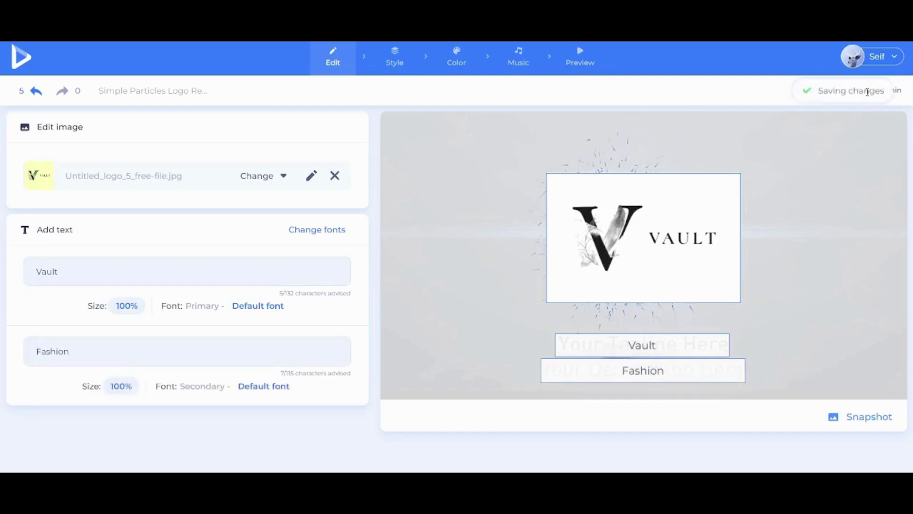
Try the second and third animation looks, then pick the first look, leaving fonts unchanged
left_click(397, 59)
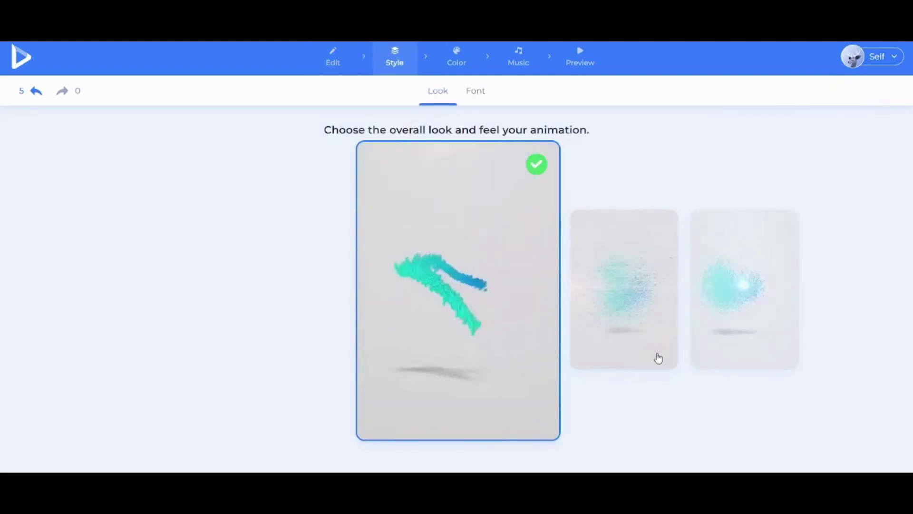
left_click(648, 267)
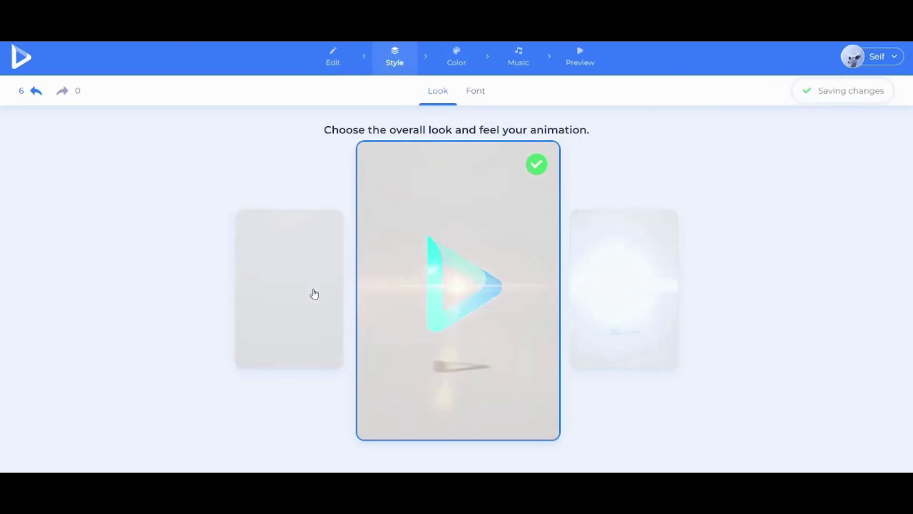
left_click(608, 301)
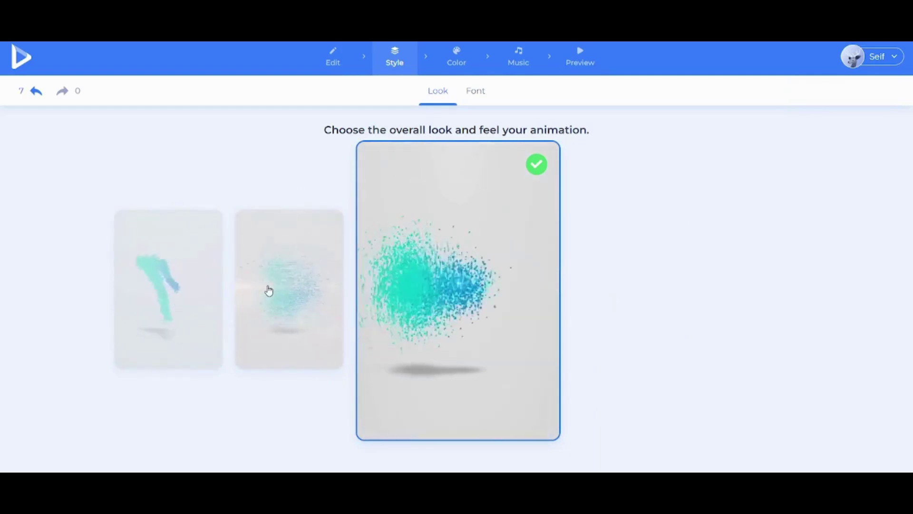
left_click(146, 309)
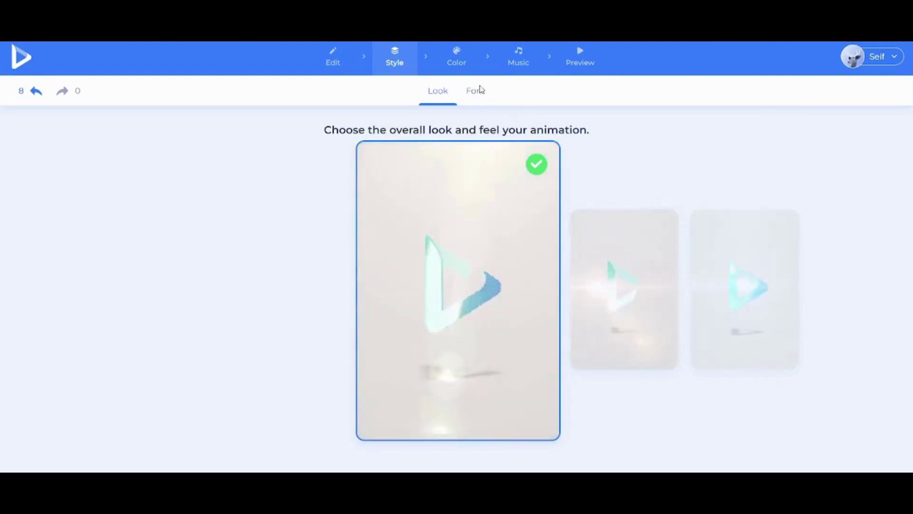
left_click(478, 90)
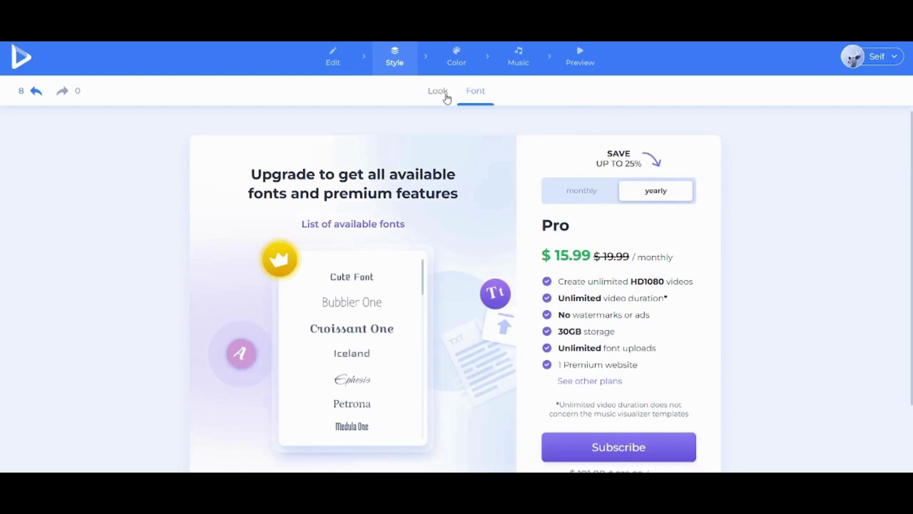
left_click(446, 95)
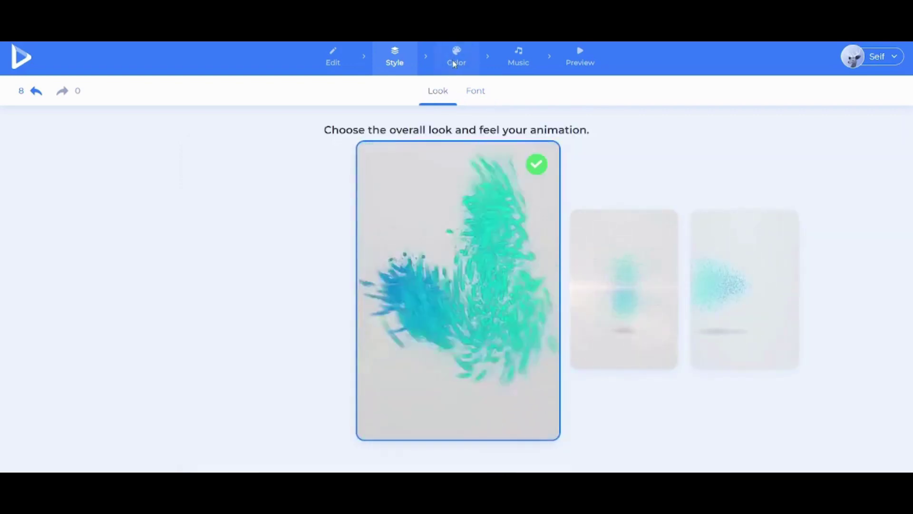
Review Custom colors and Color presets without changes, keeping default colours, and move to Music
left_click(454, 64)
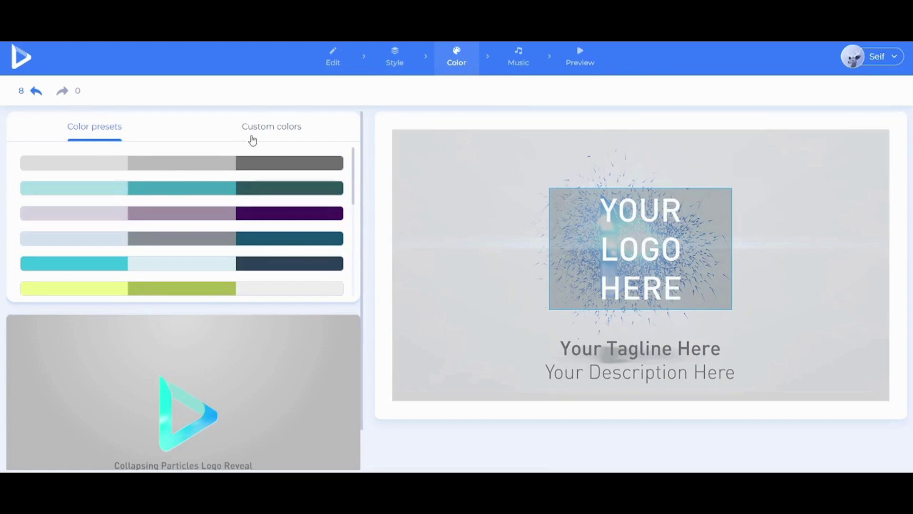
left_click(283, 133)
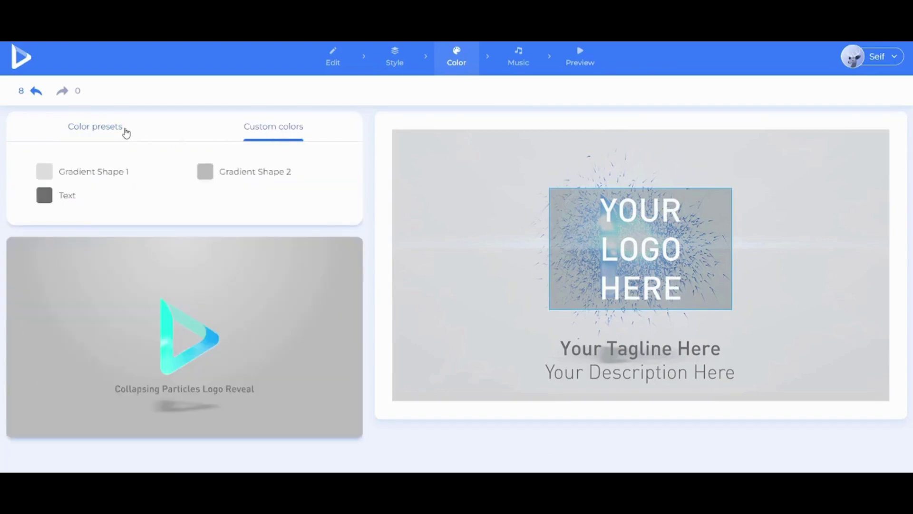
left_click(123, 129)
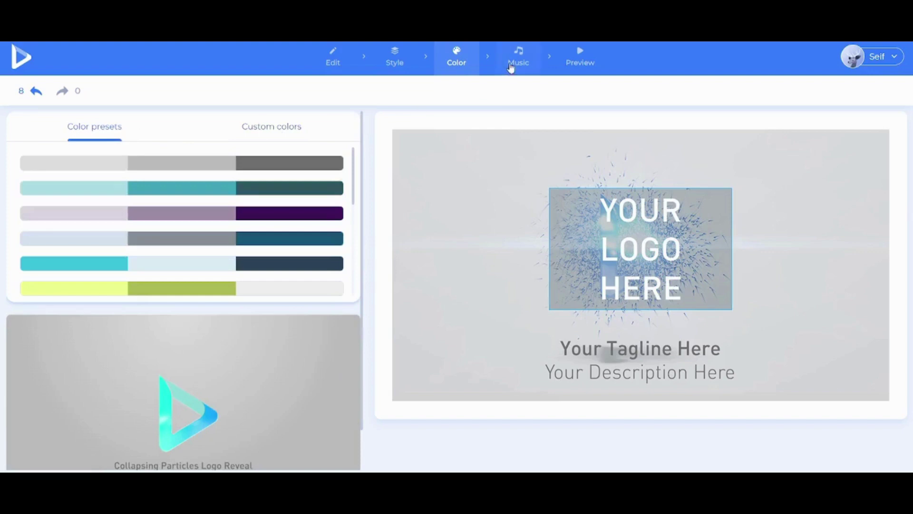
left_click(511, 66)
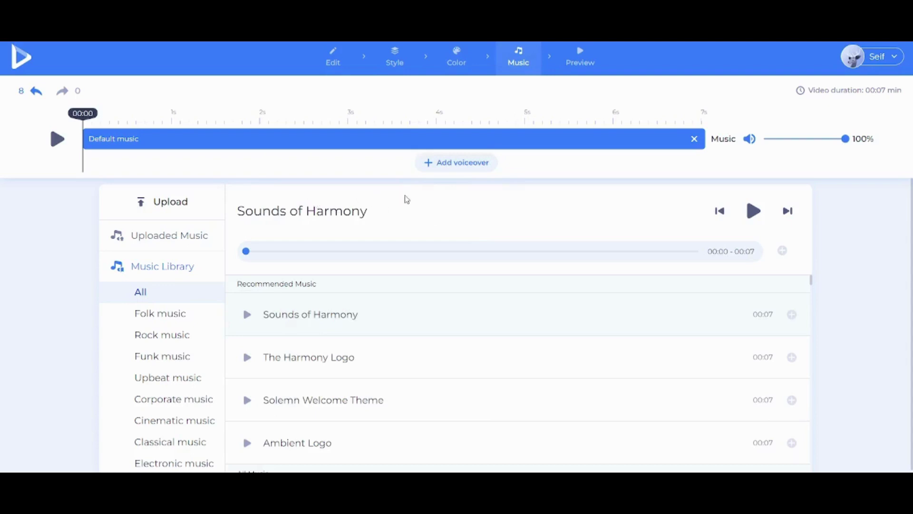
Keep the default music with no voiceover and proceed to the Preview export options
left_click(463, 165)
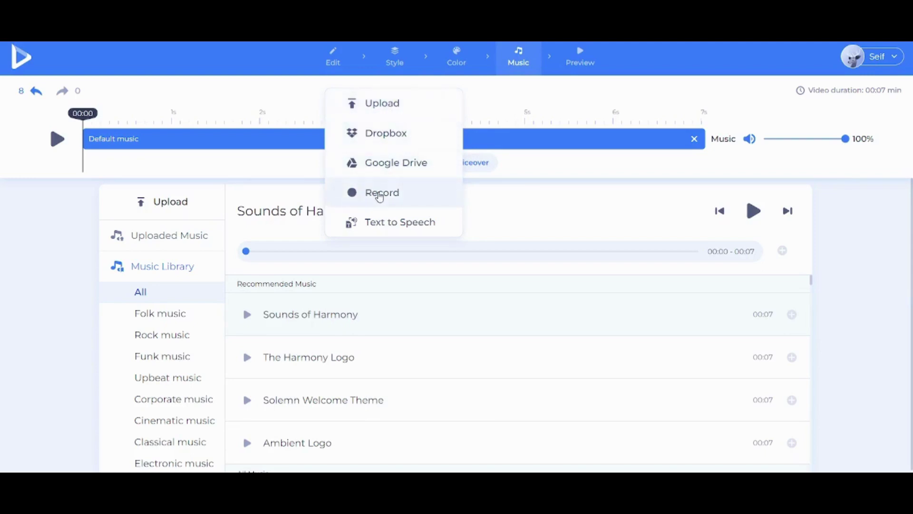
left_click(566, 214)
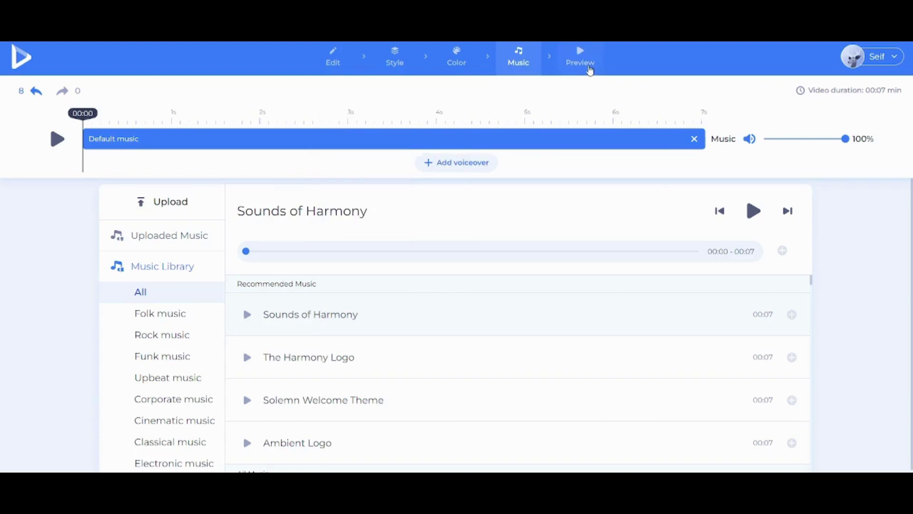
left_click(590, 71)
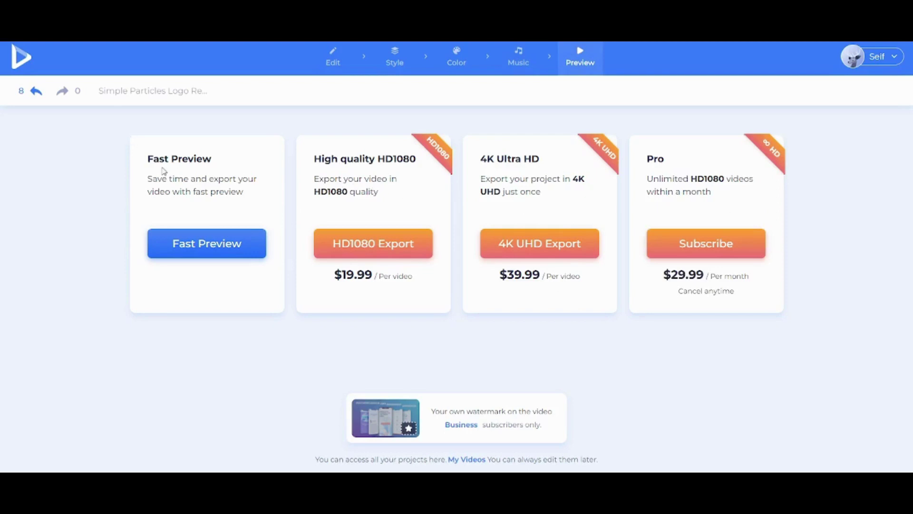
Render a free 360p Fast Preview of the Simple Particles Logo Reveal video
left_click(215, 249)
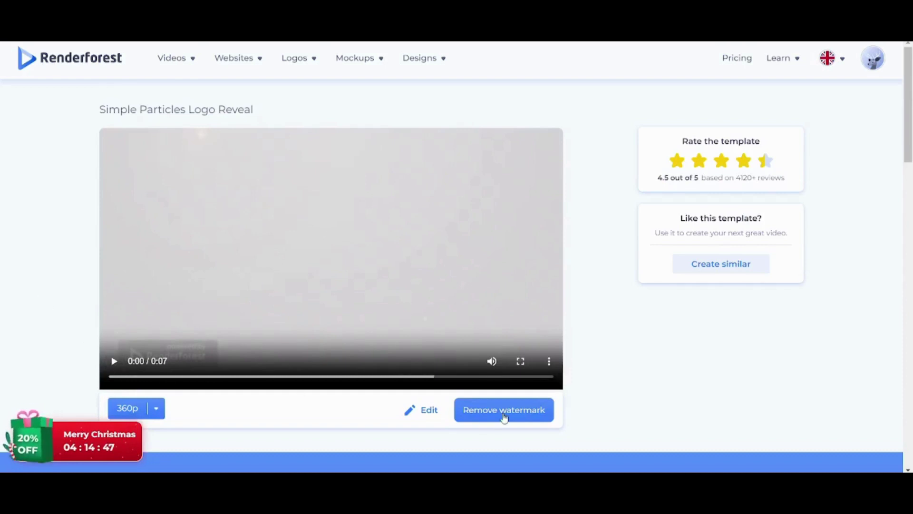
Check the quality options while keeping 360p, then bring up the account menu
left_click(157, 409)
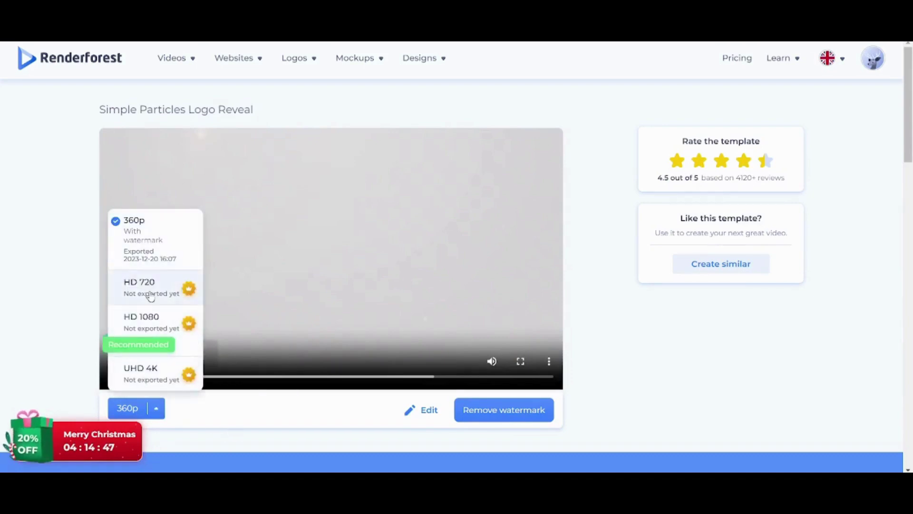
left_click(259, 425)
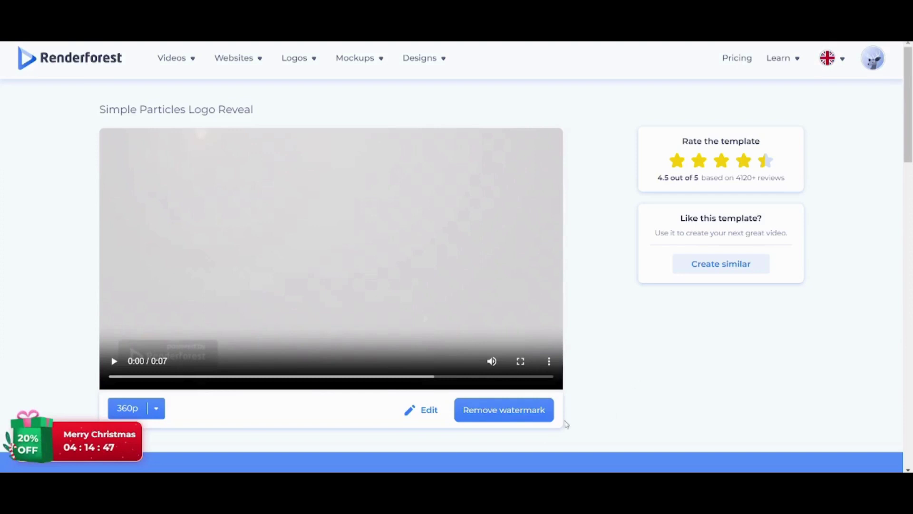
scroll(662, 375, "down", 1)
scroll(663, 376, "up", 1)
left_click(873, 59)
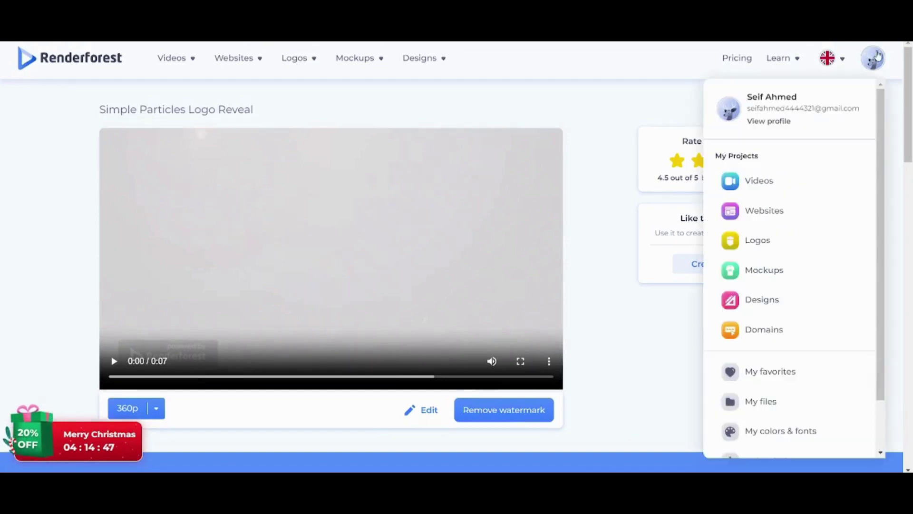
Open Videos under My Projects to find the exported Simple Particles Logo Reveal preview
left_click(770, 181)
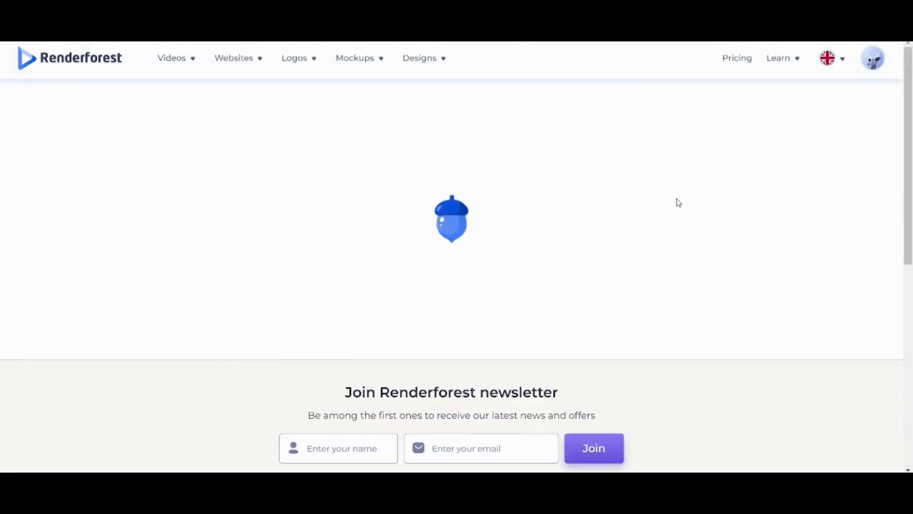
scroll(678, 203, "down", 1)
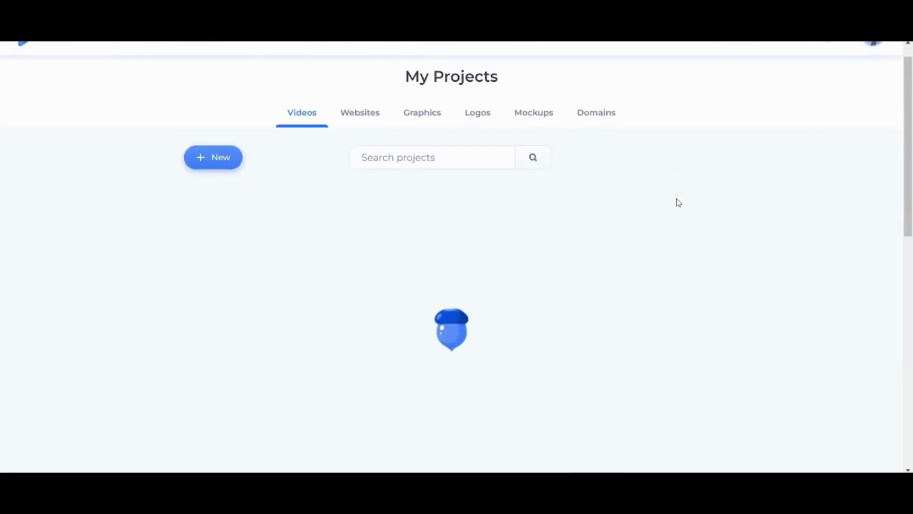
scroll(678, 203, "down", 1)
scroll(679, 203, "down", 1)
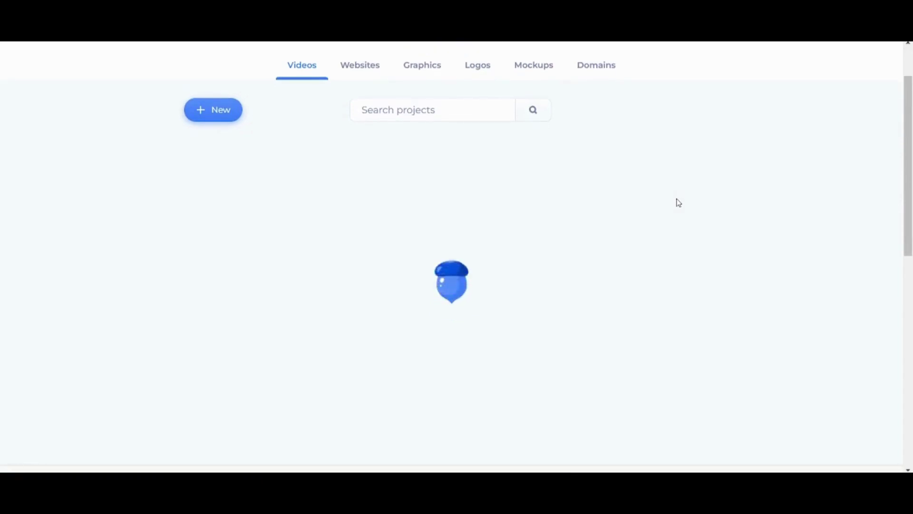
scroll(679, 203, "down", 1)
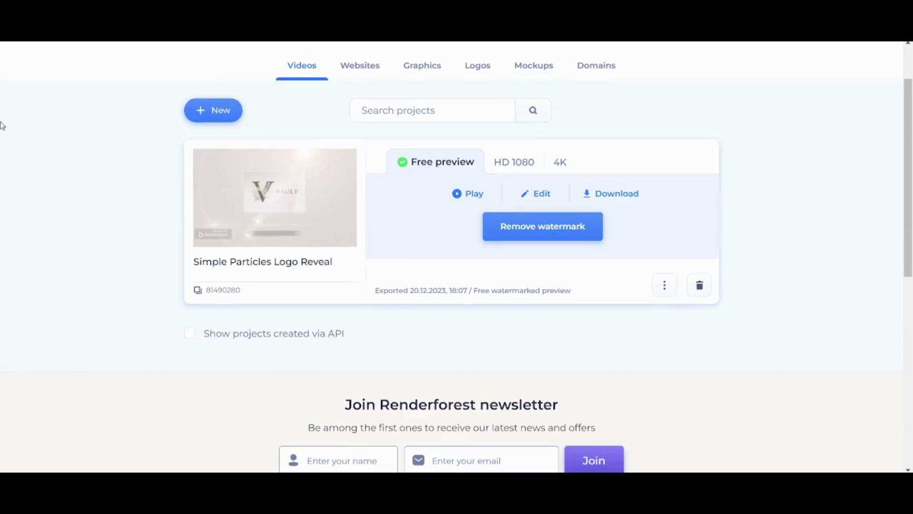
scroll(1, 126, "up", 2)
mouse_move(183, 65)
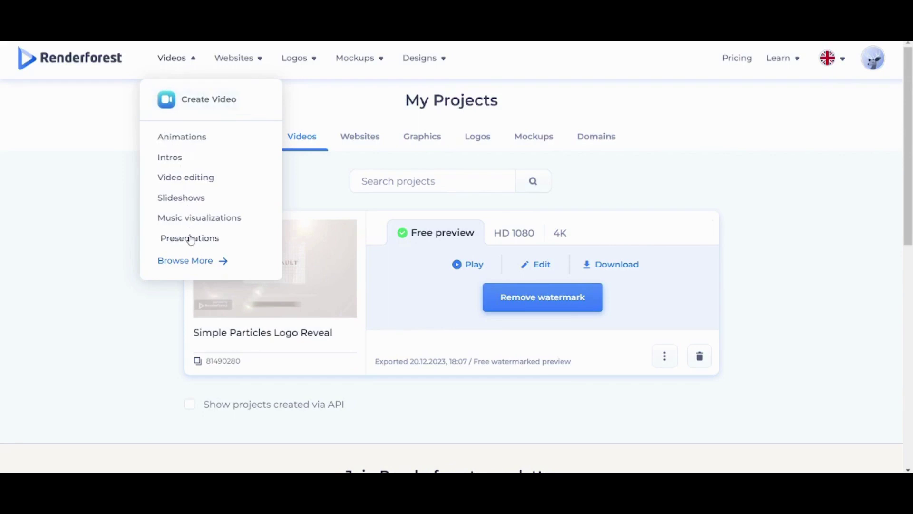
mouse_move(239, 58)
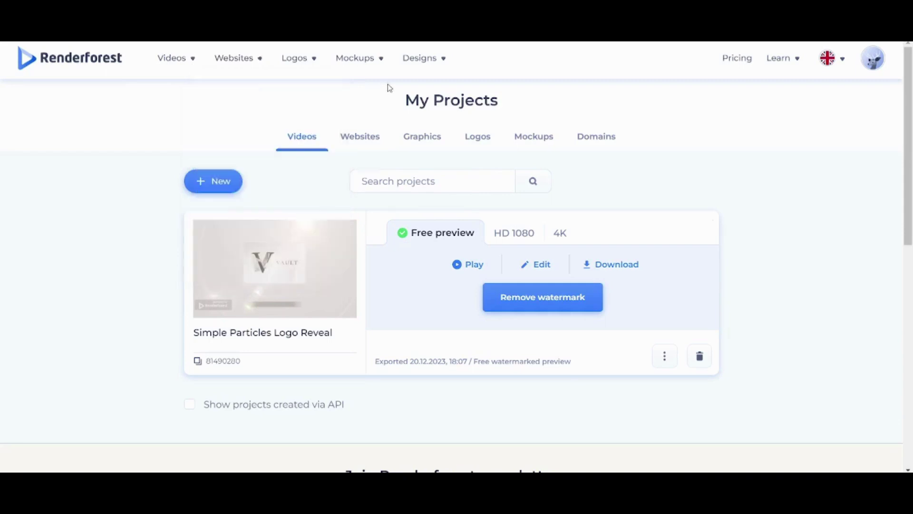
mouse_move(383, 65)
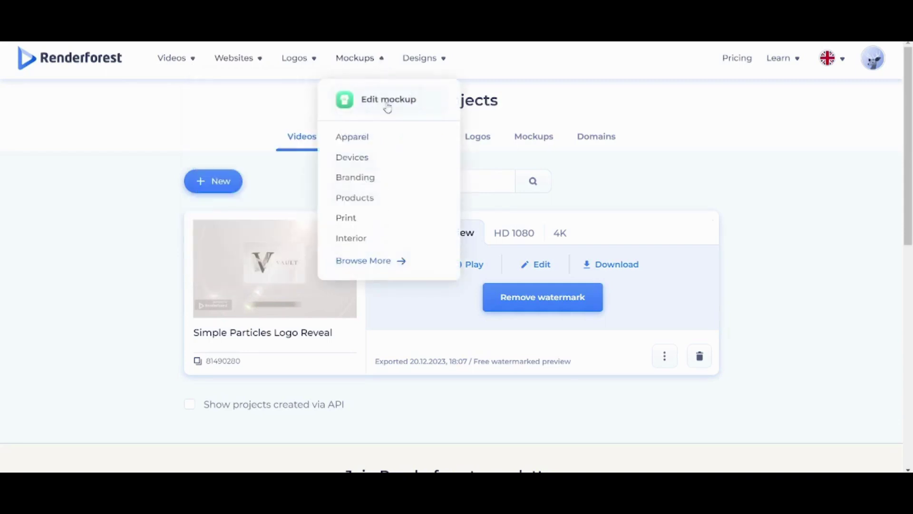
mouse_move(436, 54)
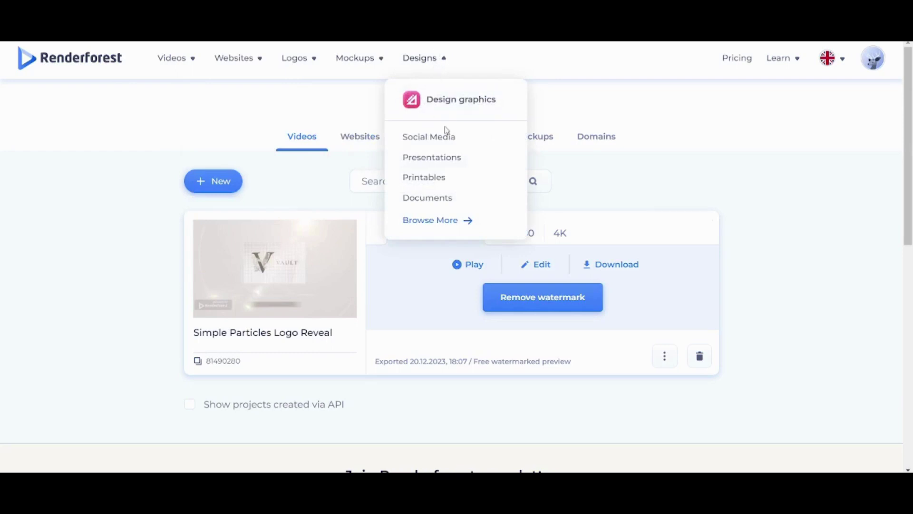